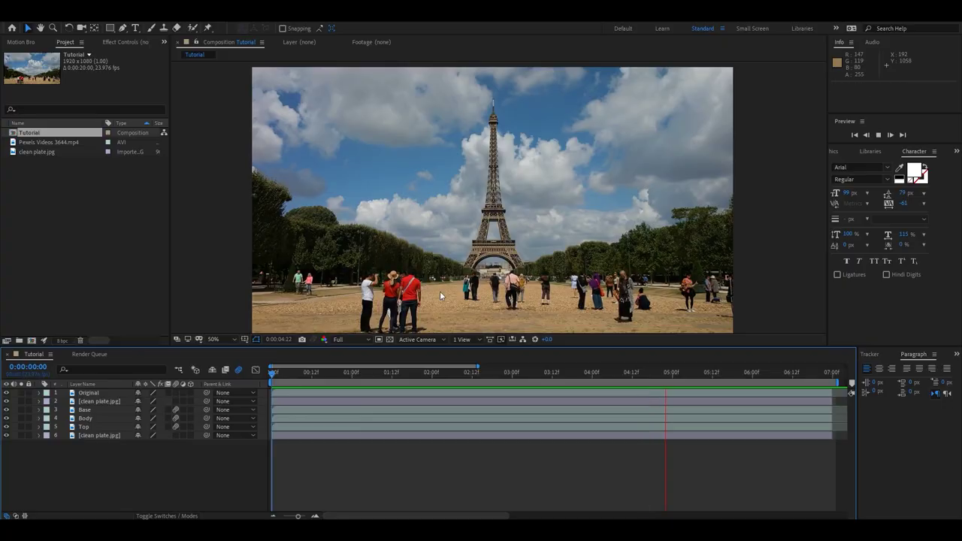
Step: Create a Tutorial composition holding Pexels Videos 3644.mp4, and play it back once
click(32, 340)
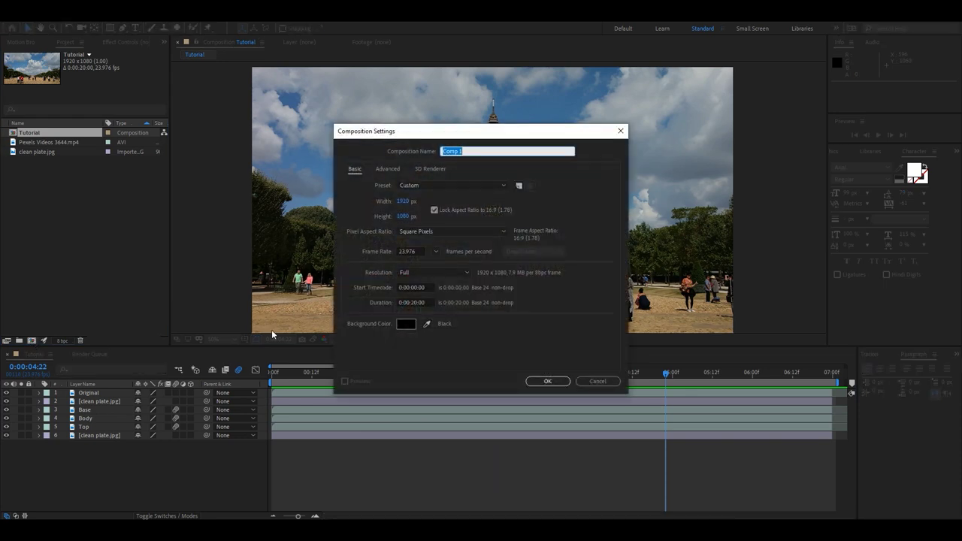
text(Tutorial)
key(Return)
drag(49, 151, 108, 408)
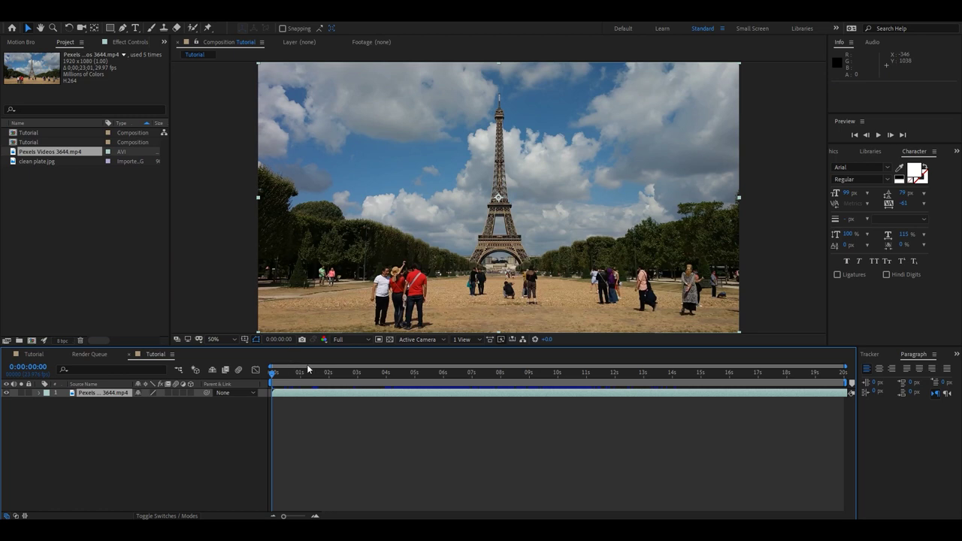
key(space)
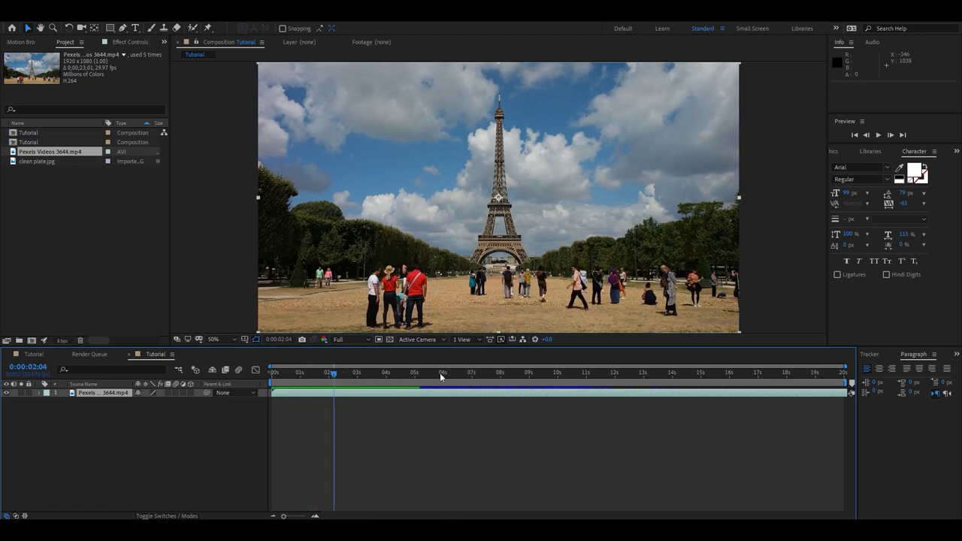
key(space)
Step: Rename the footage layer to Original
right_click(133, 393)
click(130, 383)
text(On)
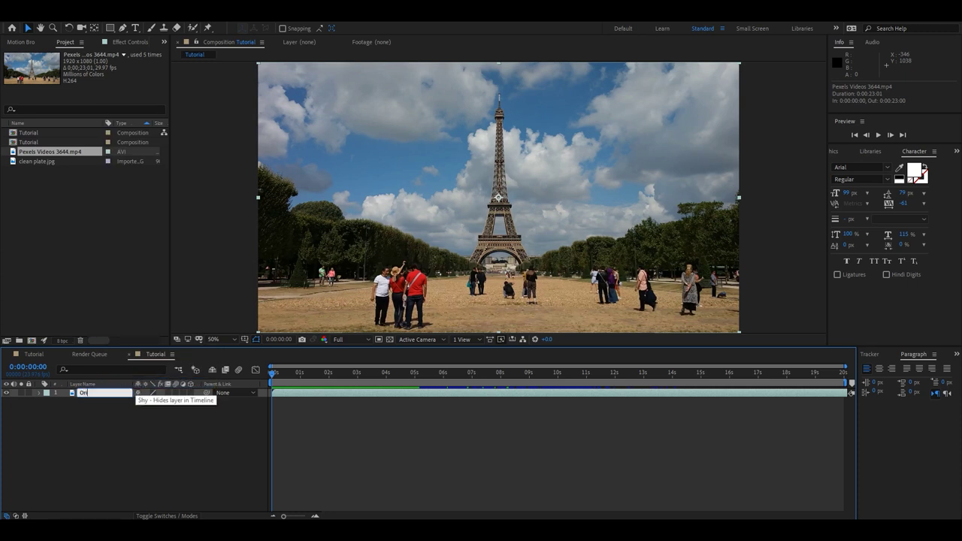
text(iginal)
key(Return)
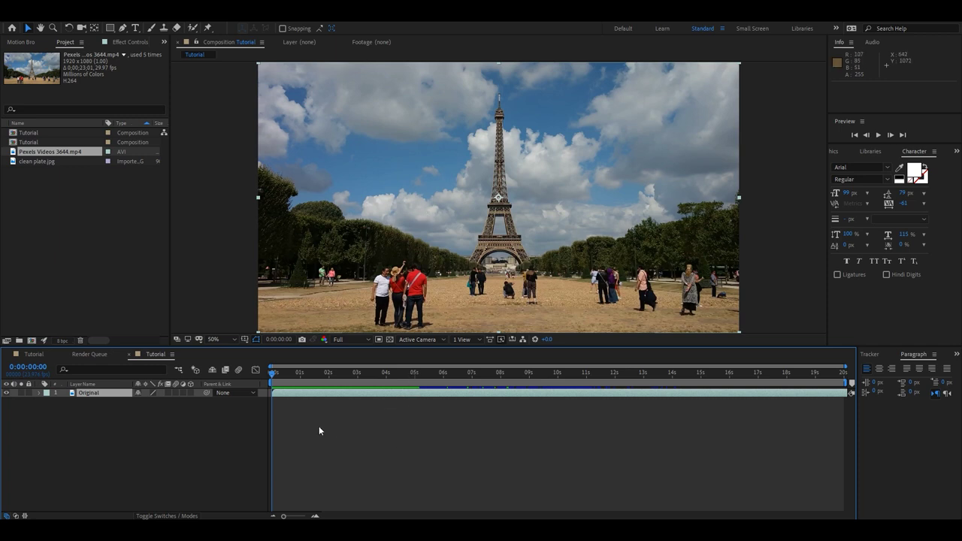
Step: Queue the current frame as a still with PNG Sequence as the output format
click(68, 24)
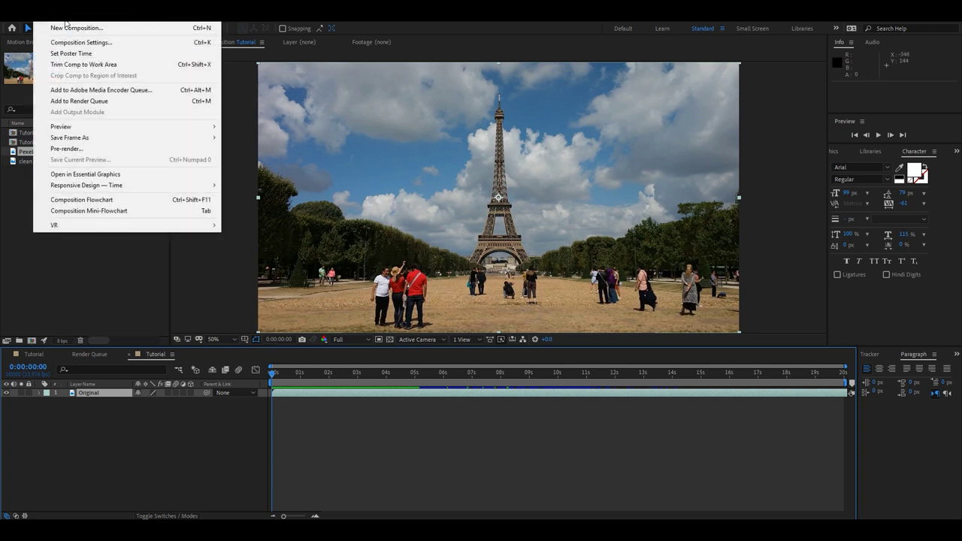
mouse_move(72, 139)
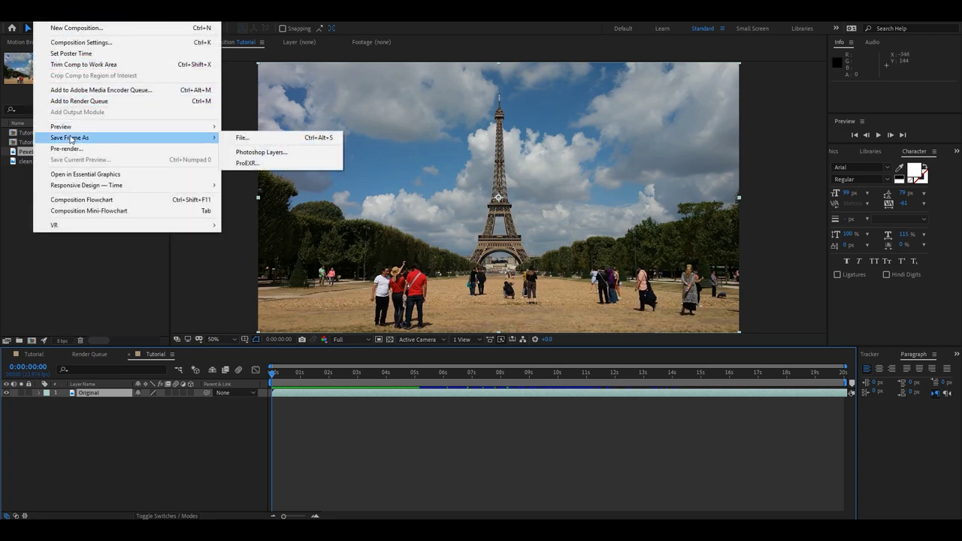
click(240, 138)
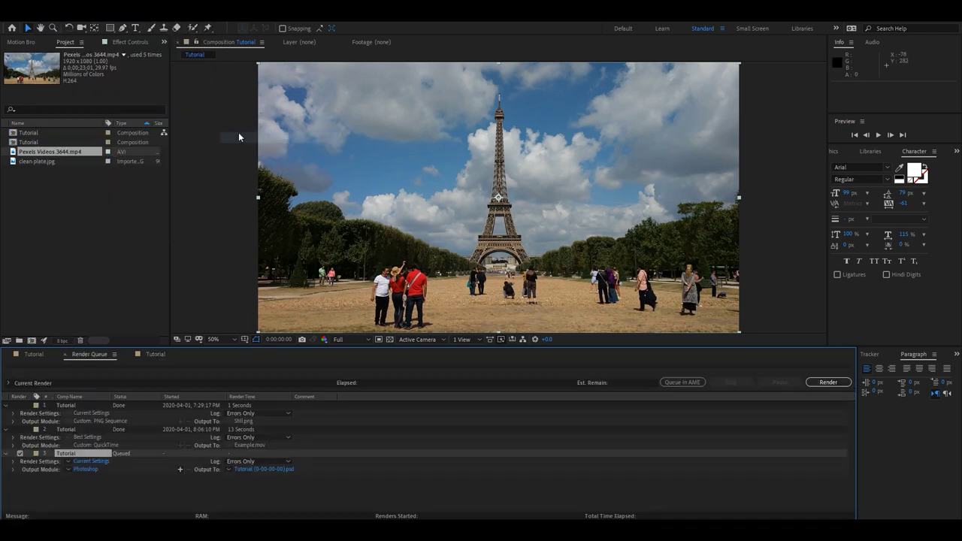
click(89, 470)
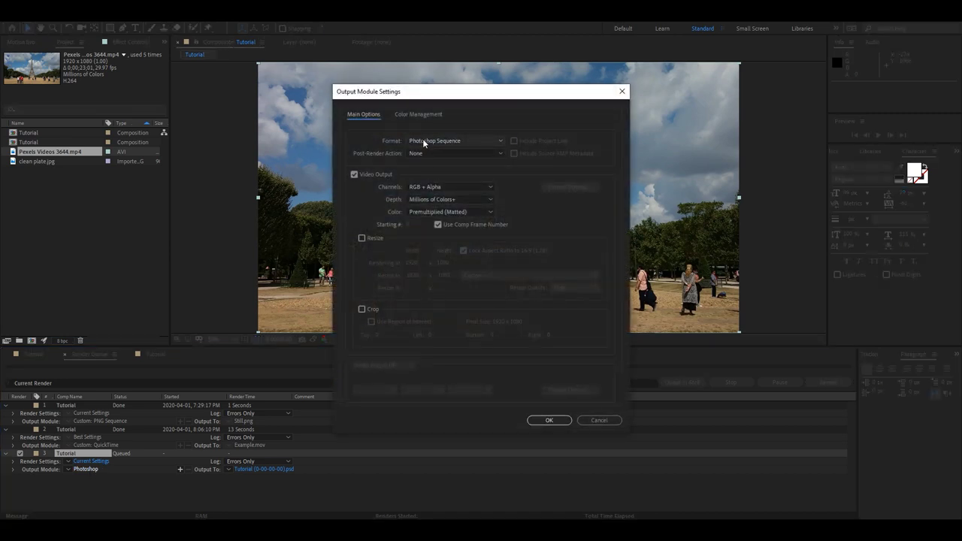
click(423, 141)
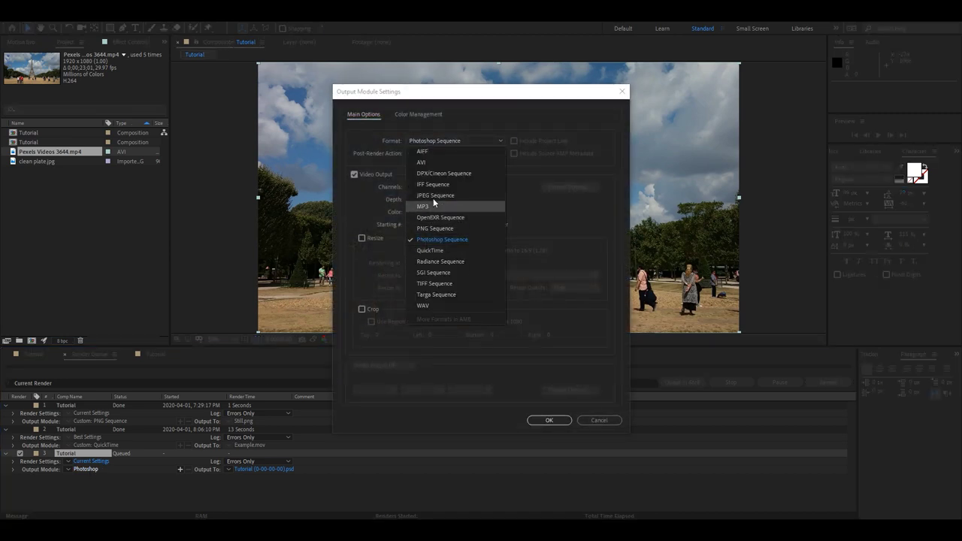
click(436, 227)
click(549, 420)
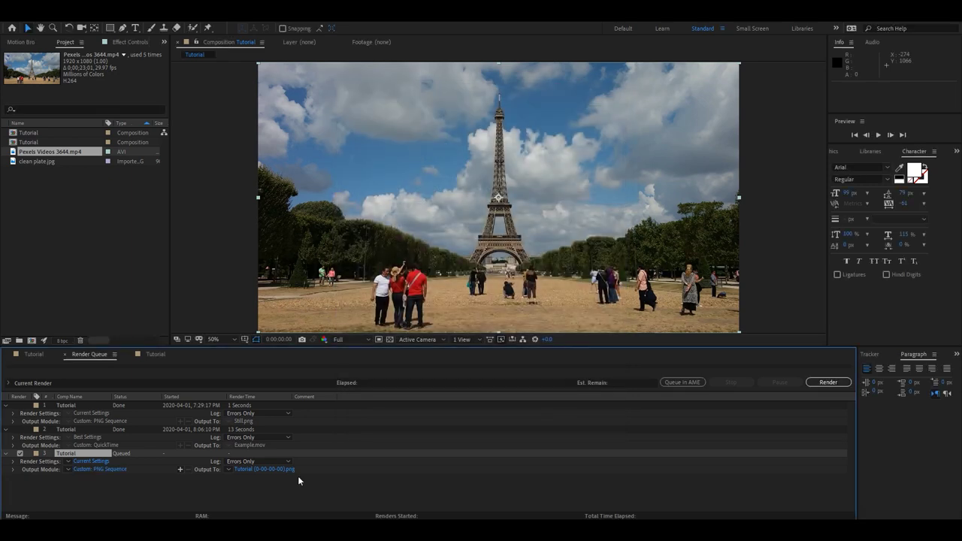
Step: Set the still's output to Frame.png on the Desktop and render it at Full resolution
click(290, 470)
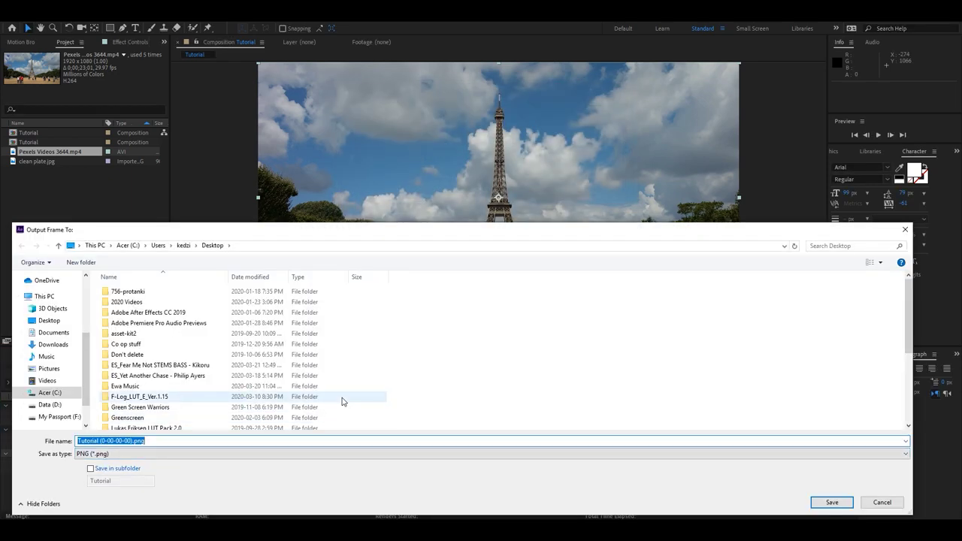
text(Frame)
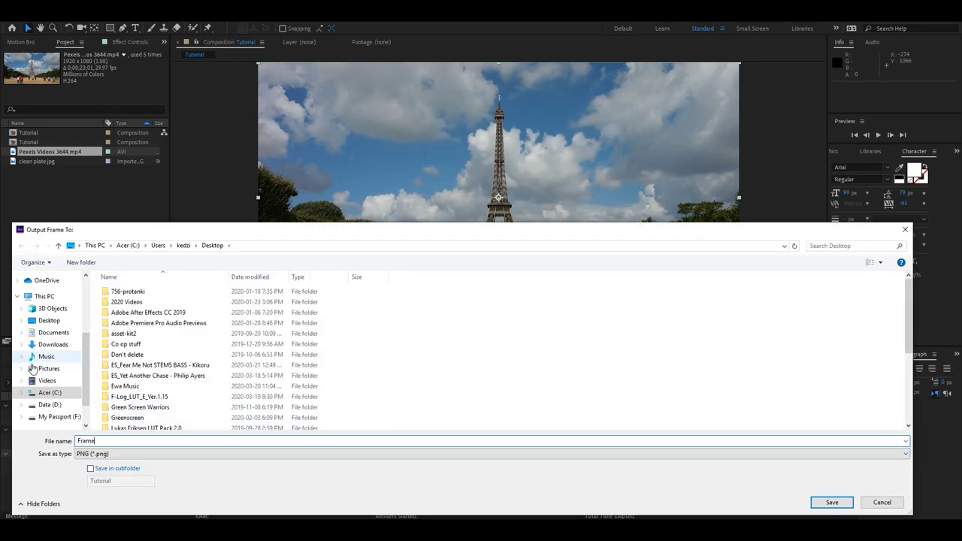
click(46, 320)
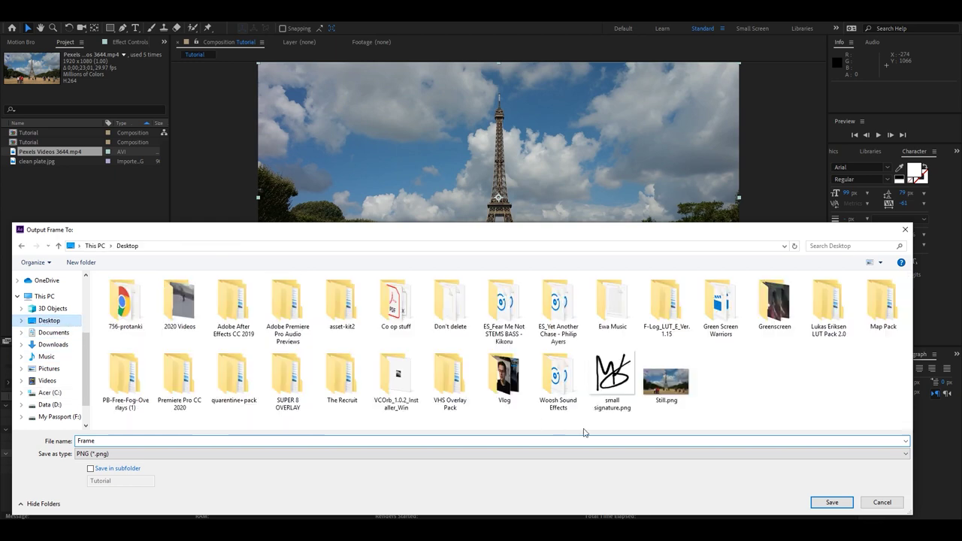
click(832, 503)
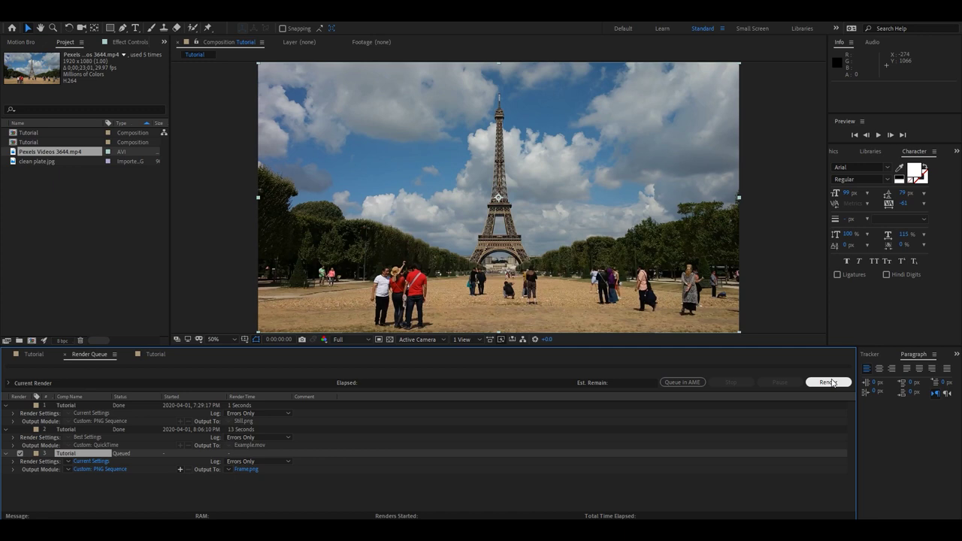
click(351, 339)
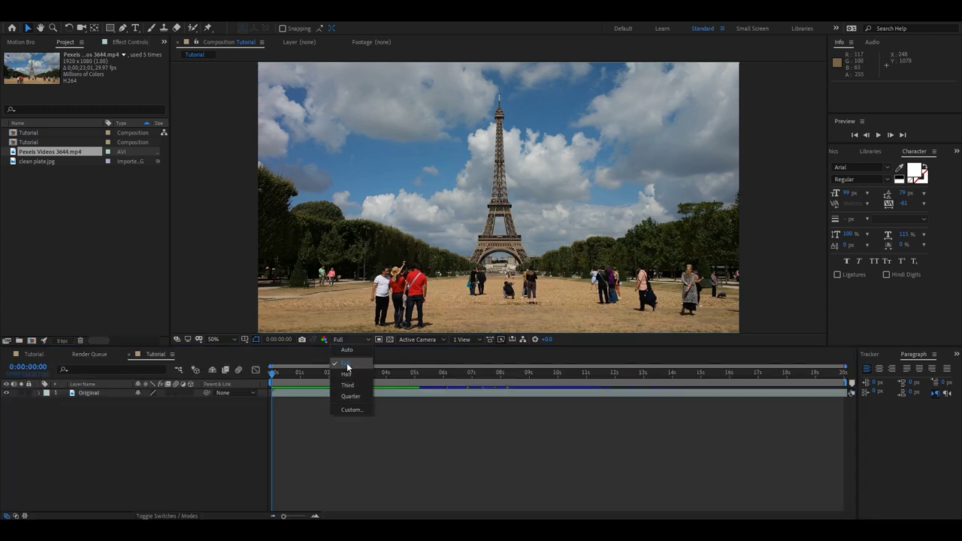
click(233, 424)
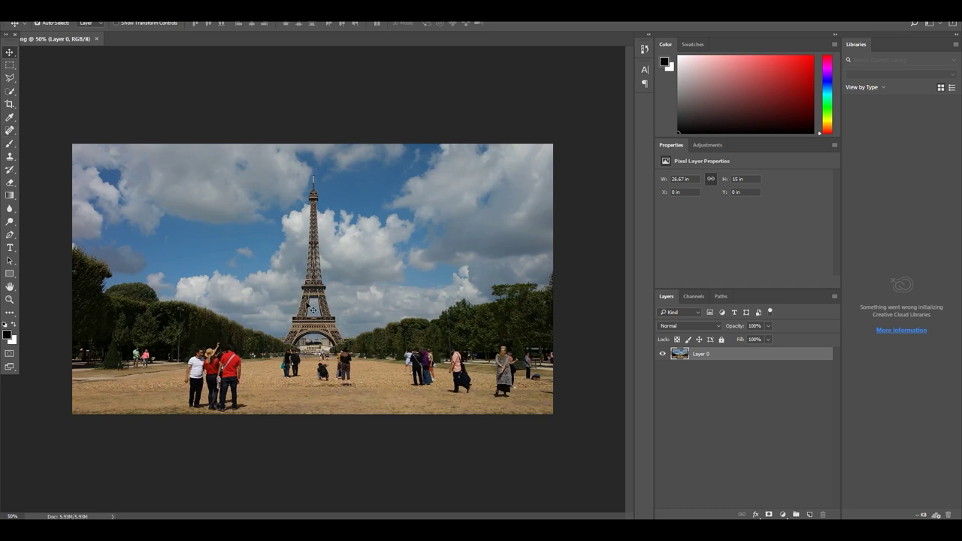
Step: Zoom in twice on the tower's top and select the Clone Stamp tool
key(ctrl+plus)
key(ctrl+plus)
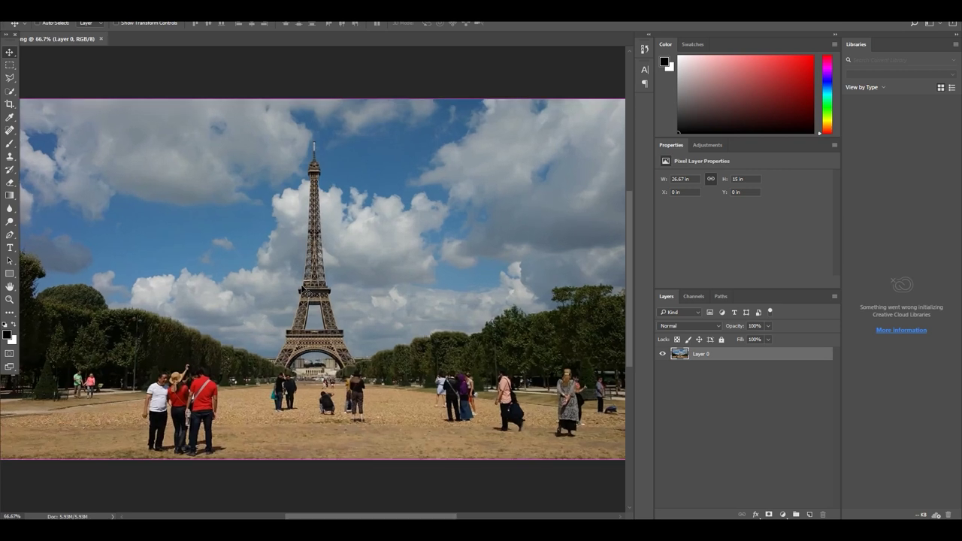
key(ctrl+plus)
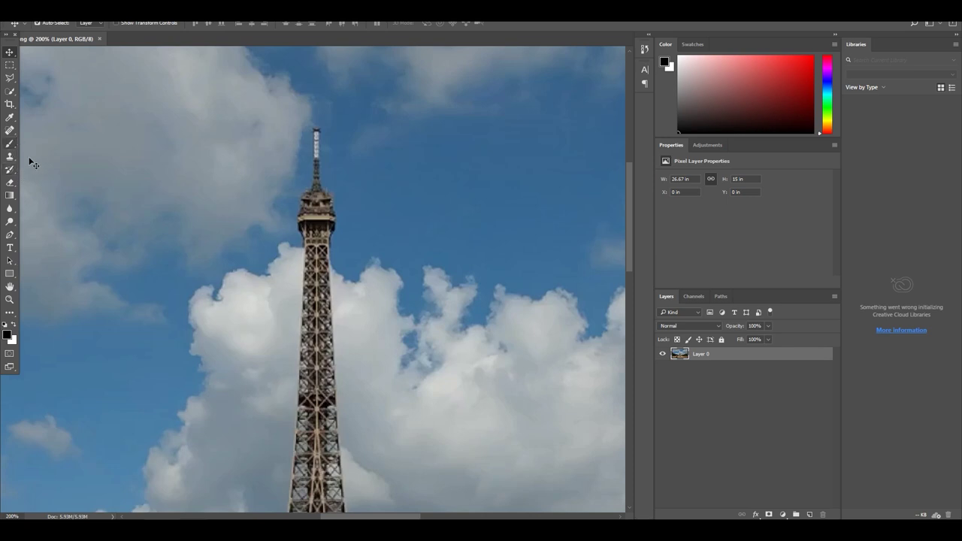
click(10, 156)
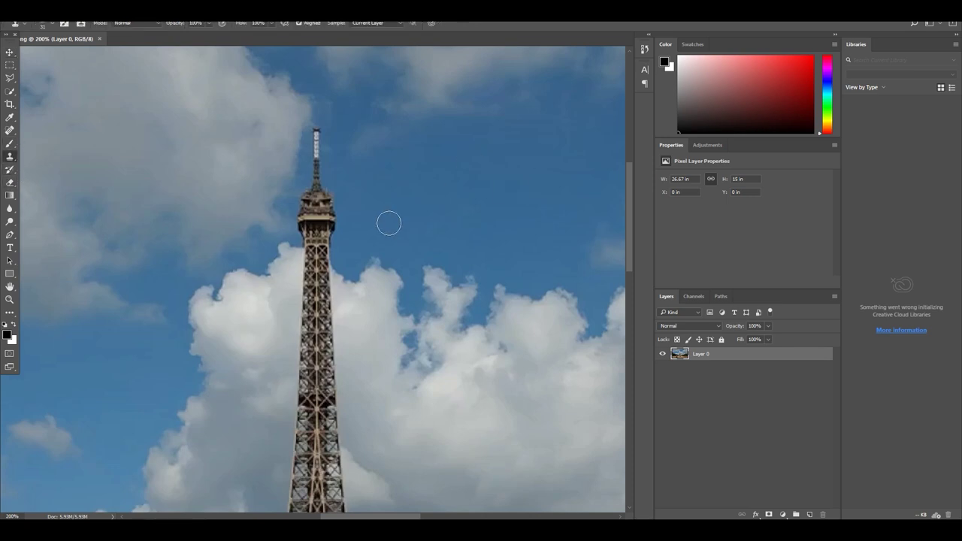
Step: Clone sky and cloud over the tower's upper platform and lattice to erase it
alt+click(503, 213)
mouse_move(332, 220)
mouse_down()
mouse_move(318, 198)
mouse_move(329, 200)
mouse_move(307, 200)
mouse_move(313, 221)
mouse_move(309, 213)
mouse_move(323, 213)
mouse_move(336, 230)
mouse_move(311, 223)
mouse_move(305, 233)
mouse_move(310, 239)
mouse_move(328, 206)
mouse_move(315, 165)
mouse_move(331, 157)
mouse_move(320, 133)
mouse_move(316, 145)
mouse_up()
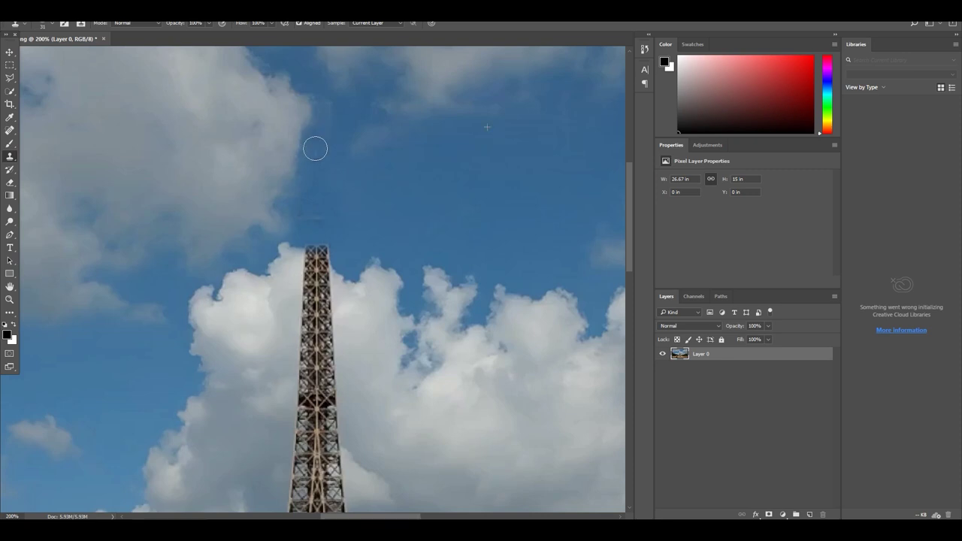
mouse_move(315, 302)
mouse_down()
mouse_move(317, 267)
mouse_move(312, 304)
mouse_up()
scroll(310, 270, down, 3)
mouse_move(308, 240)
mouse_down()
mouse_move(314, 312)
mouse_move(330, 327)
mouse_move(280, 323)
mouse_move(290, 331)
mouse_up()
Step: Zoom back out and add clean plate.jpg to the Tutorial comp above Original
scroll(379, 318, down, 3)
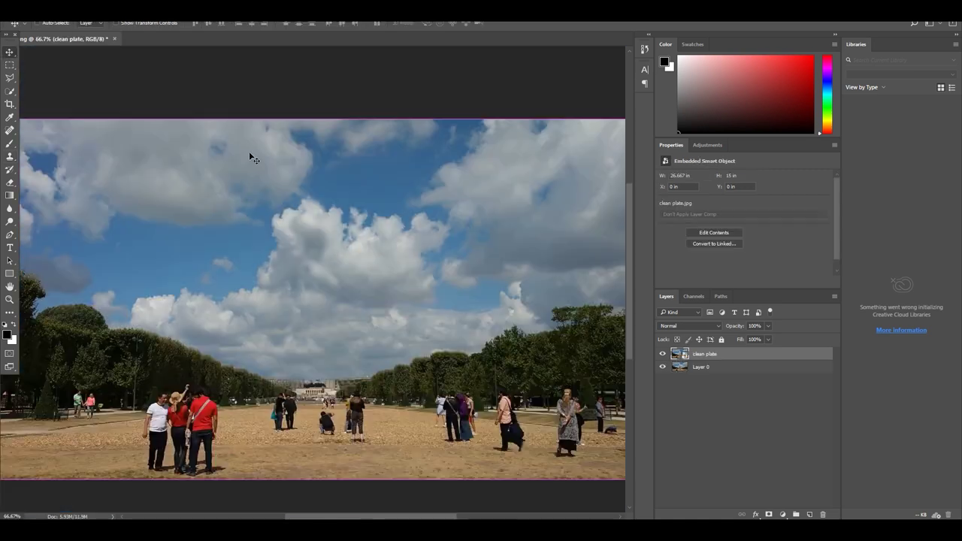
key(ctrl+minus)
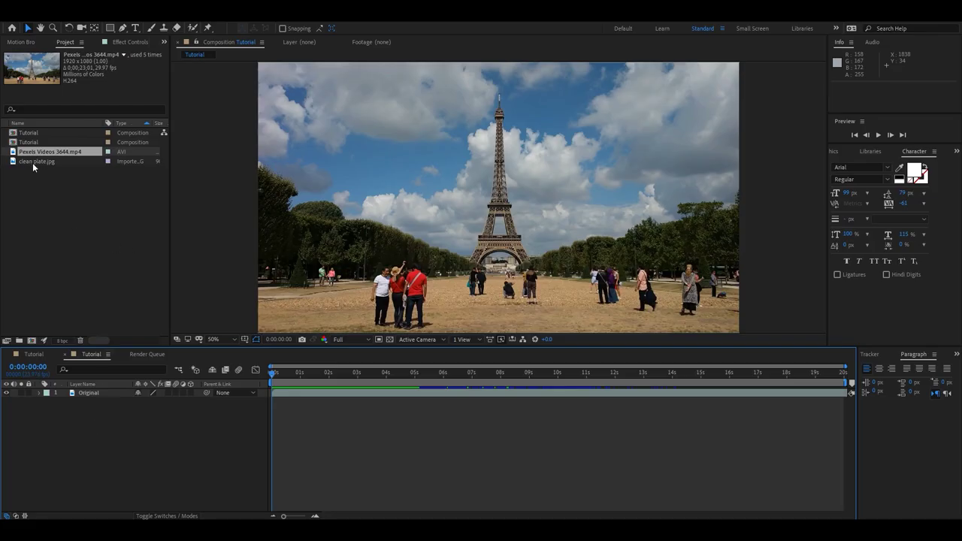
drag(32, 162, 98, 406)
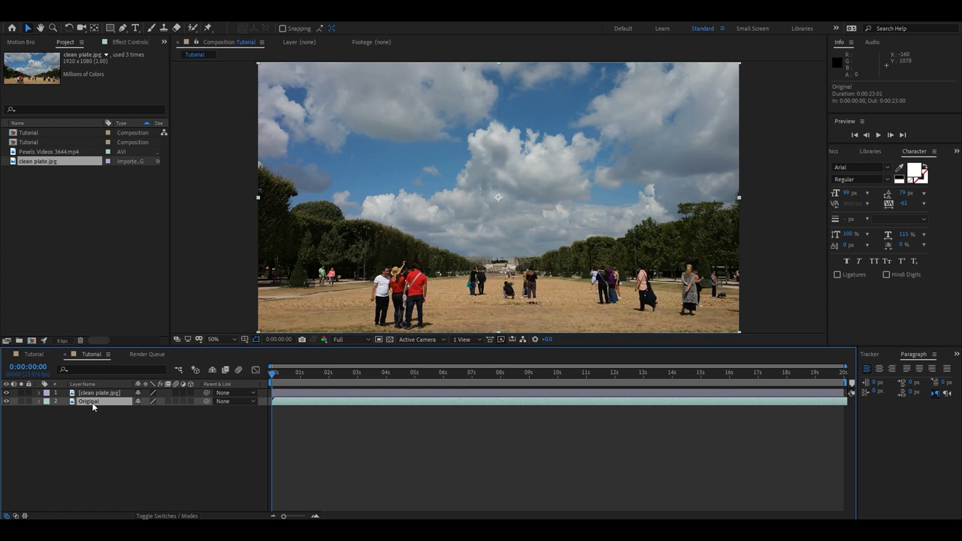
Step: Duplicate Original three times and rename the top copy Base
key(ctrl+d)
key(ctrl+d)
key(ctrl+d)
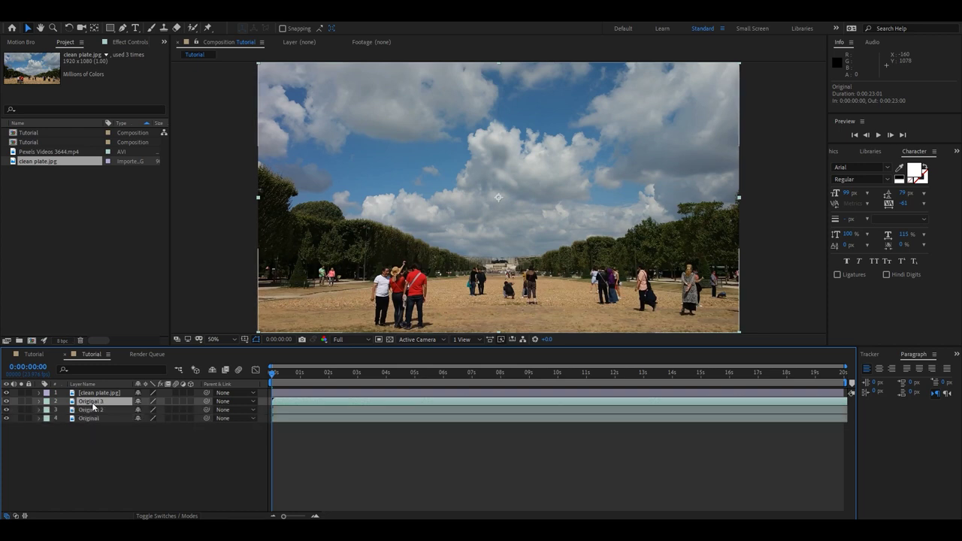
right_click(110, 402)
click(128, 394)
text(Base)
key(Return)
Step: Rename the other copies Middle and Top, then hide clean plate.jpg
right_click(100, 411)
click(124, 399)
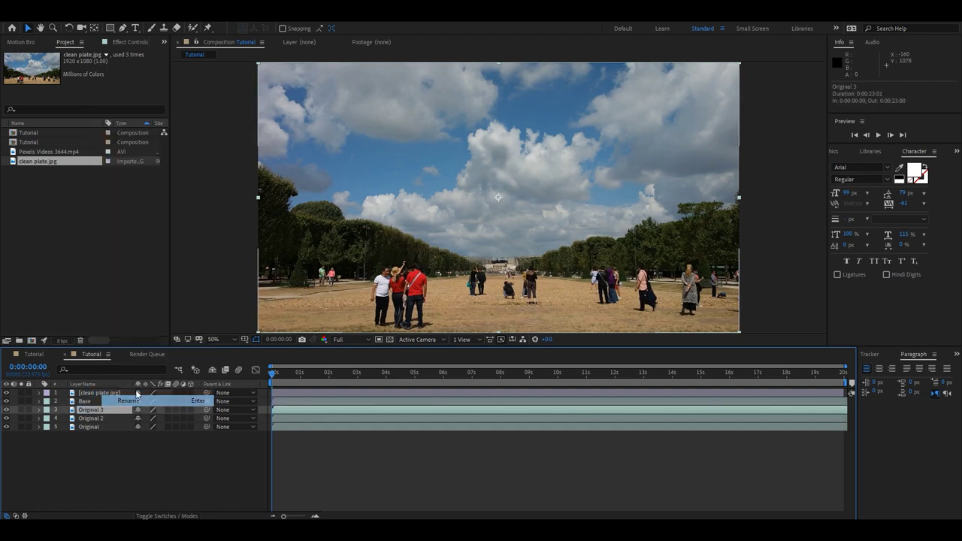
text(Middle)
key(Return)
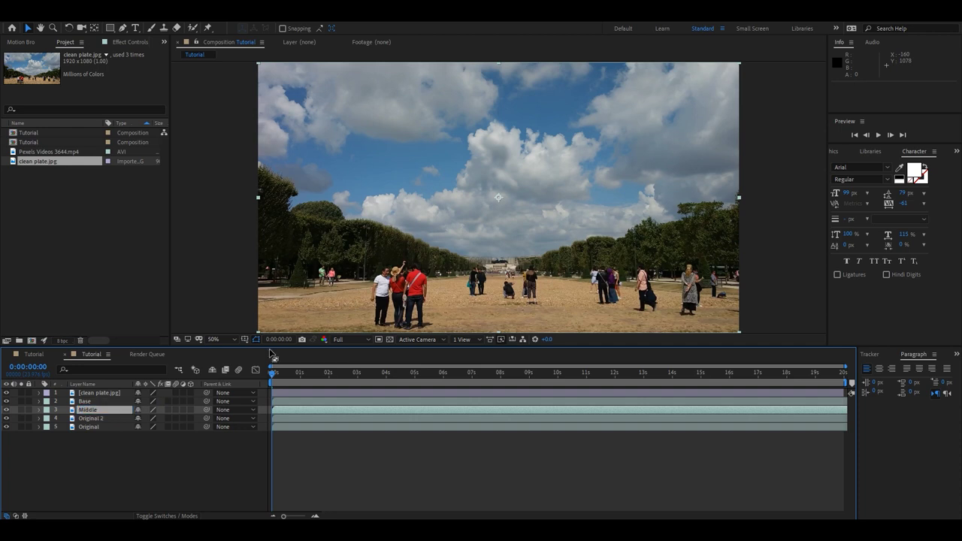
right_click(77, 419)
click(124, 411)
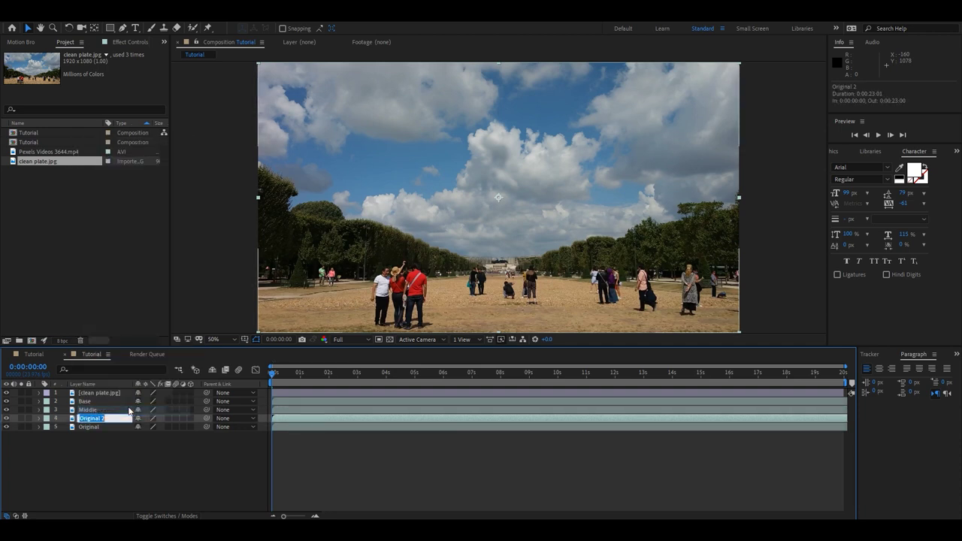
text(Top)
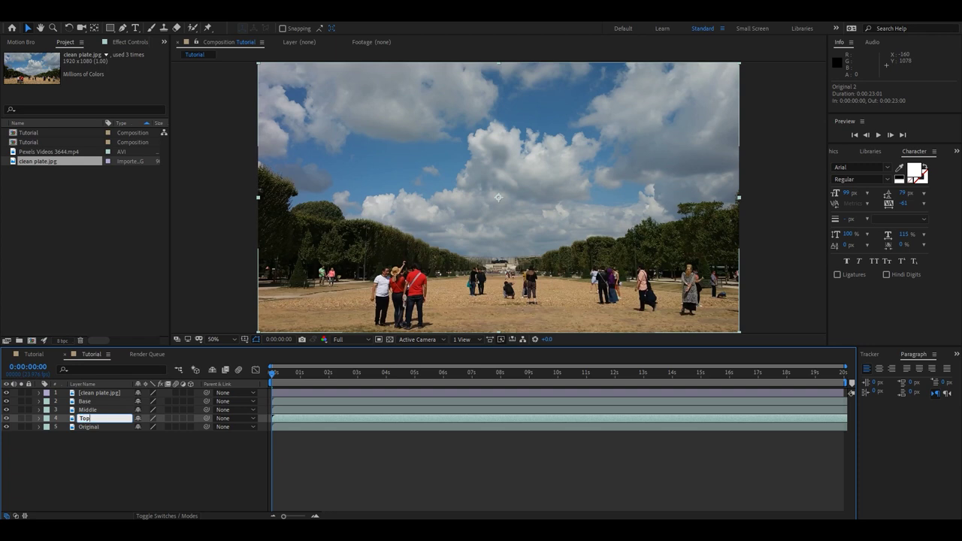
key(Return)
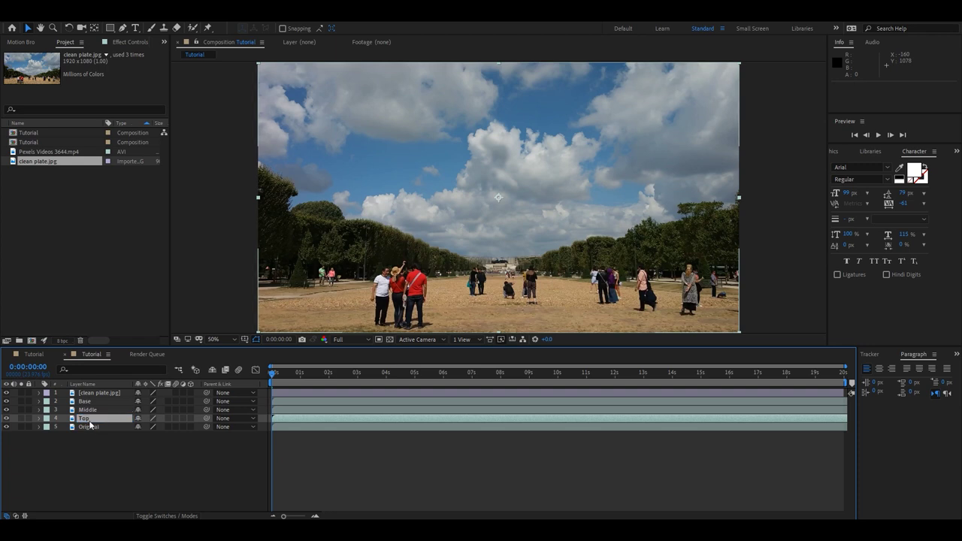
click(6, 392)
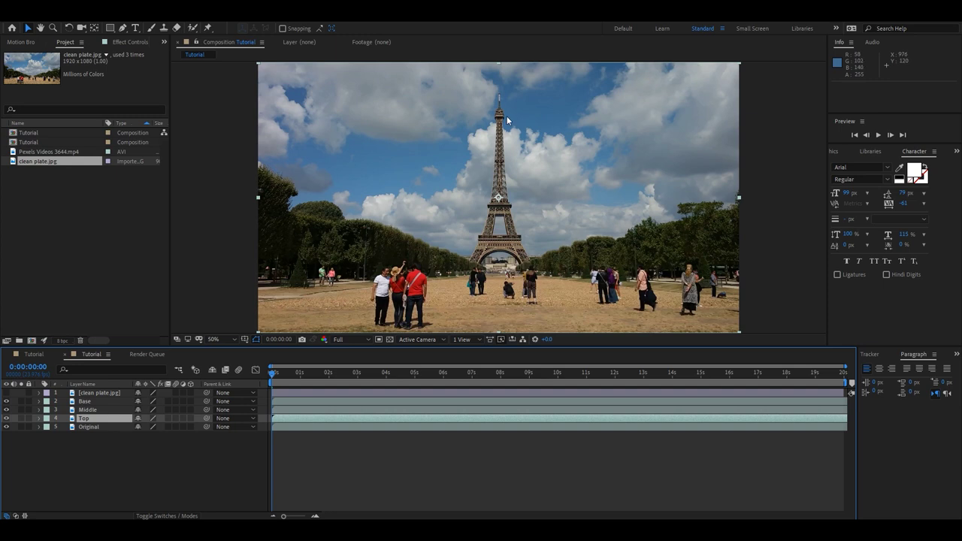
click(85, 411)
key(ctrl+Up)
click(86, 411)
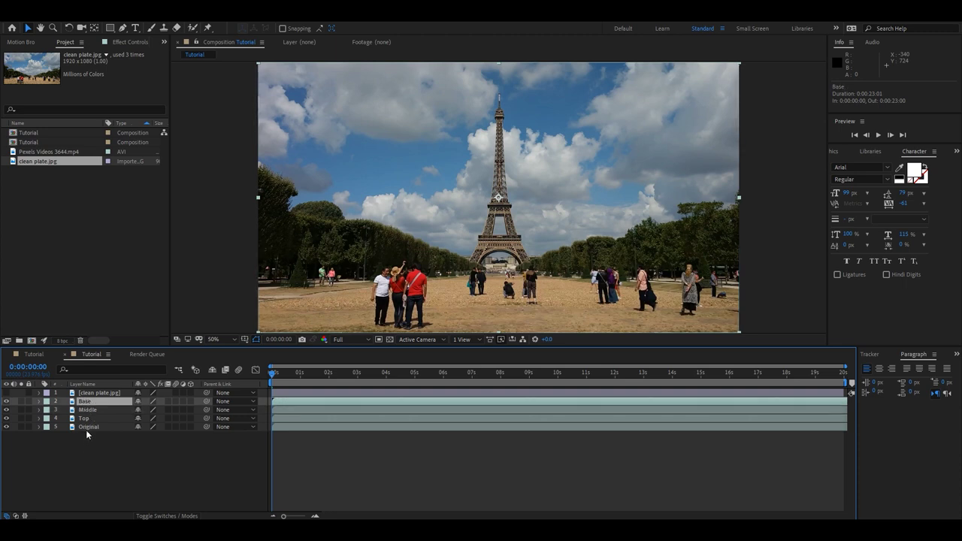
click(85, 429)
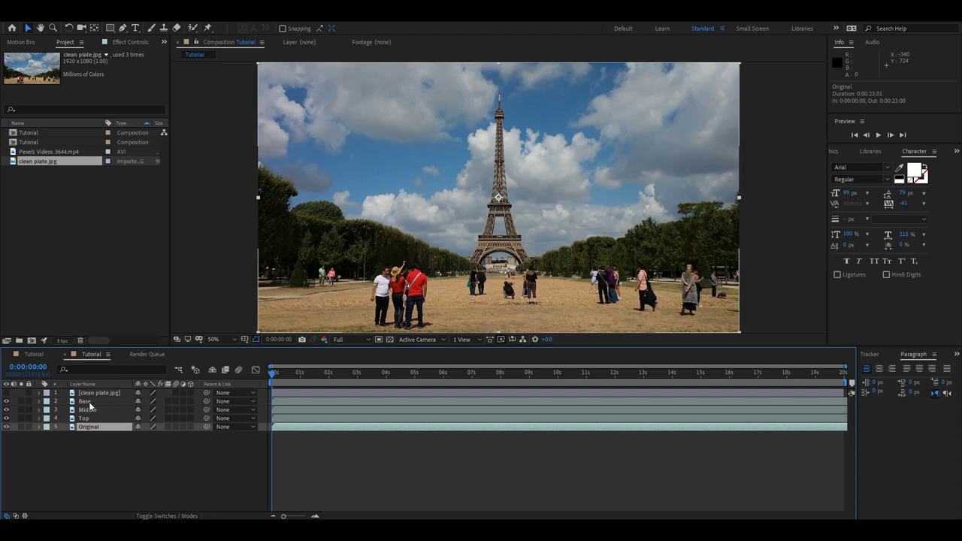
click(85, 402)
click(89, 410)
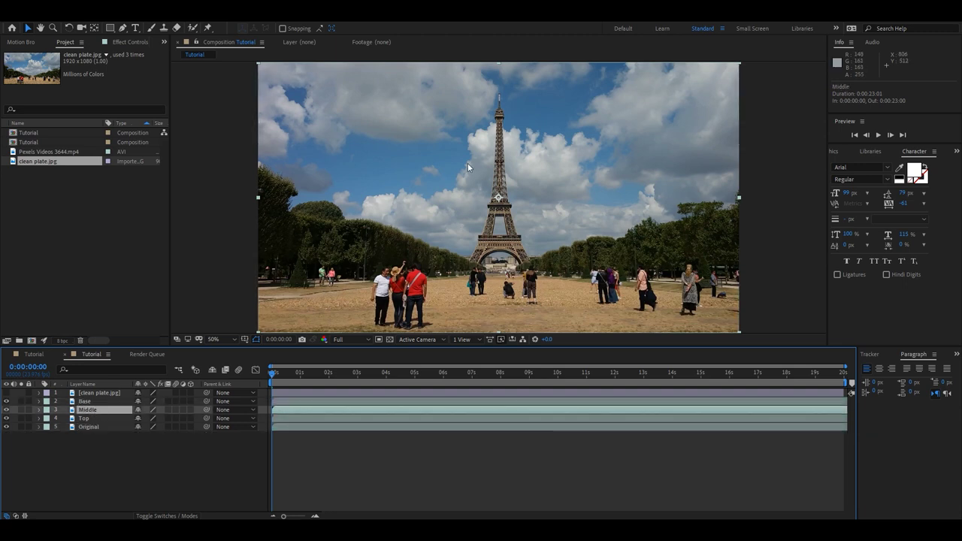
click(88, 418)
click(90, 403)
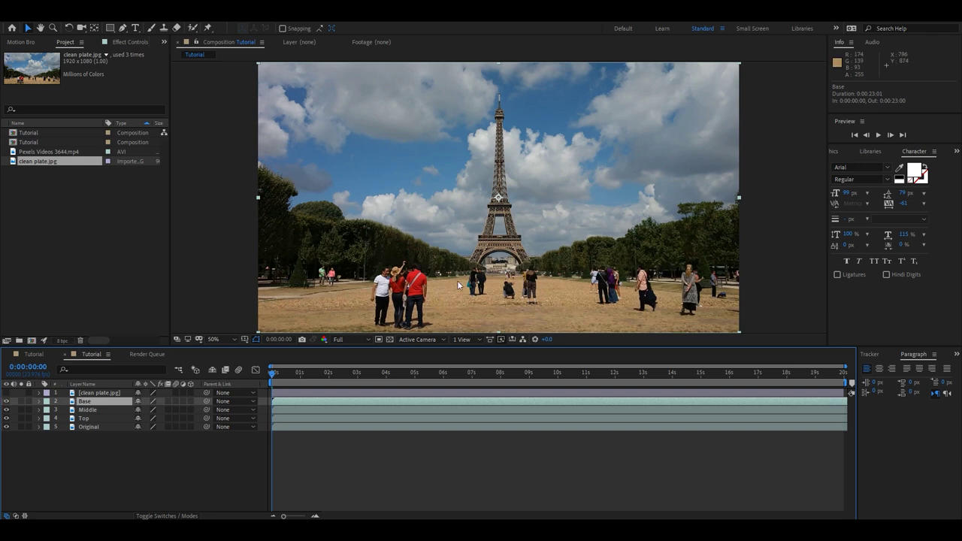
Step: Pen-trace Mask 1 on Base around the tower's lower arch and legs, then show its masks
scroll(457, 242, up, 2)
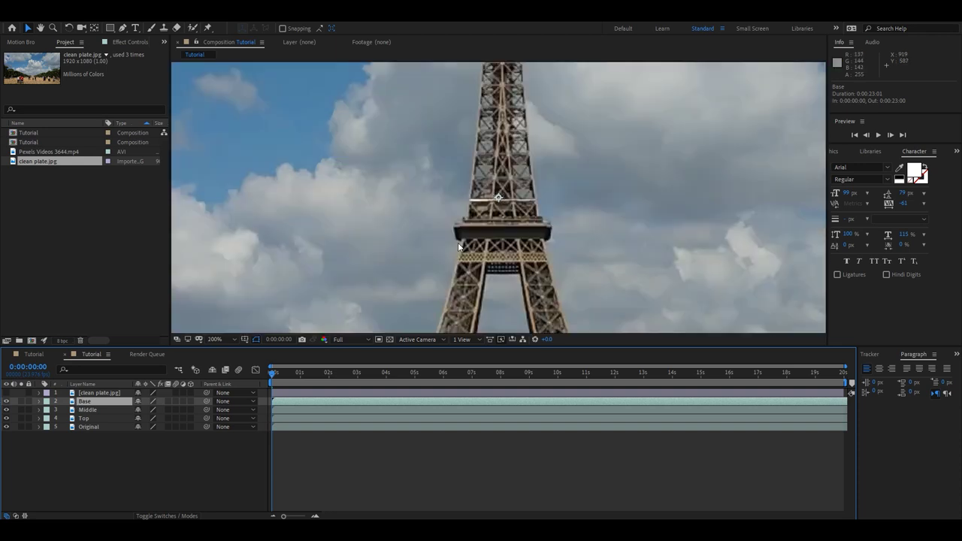
scroll(458, 230, down, 5)
scroll(457, 230, up, 6)
key(v)
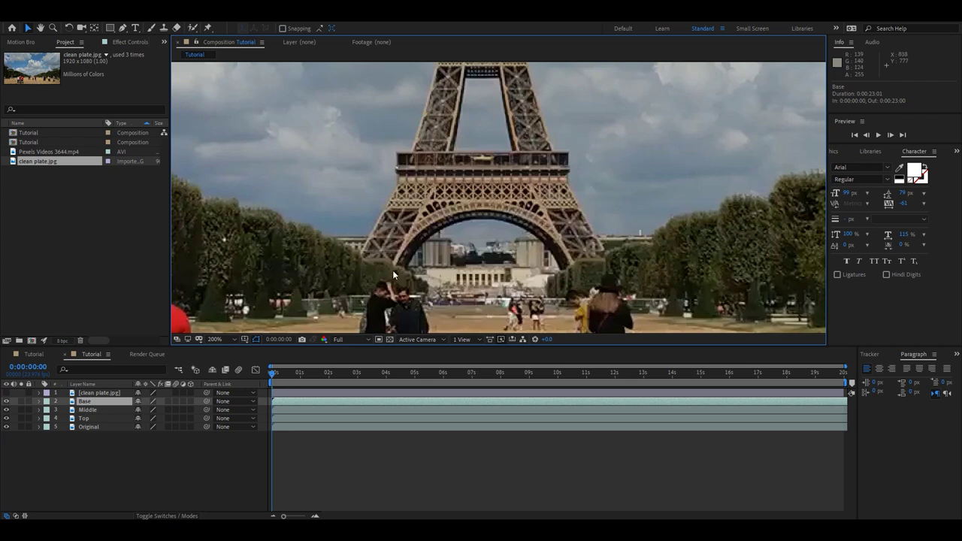
click(123, 28)
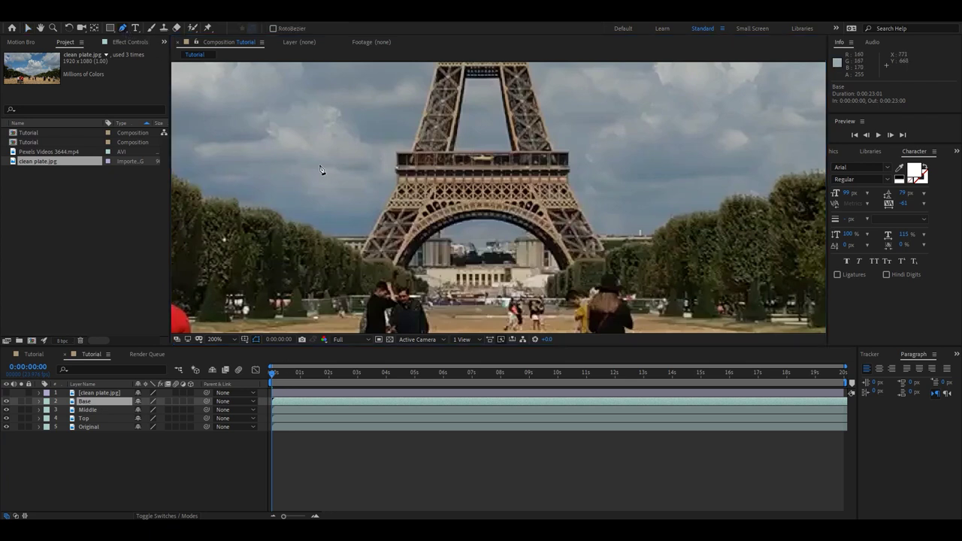
scroll(482, 272, up, 1)
click(322, 256)
click(305, 251)
click(295, 245)
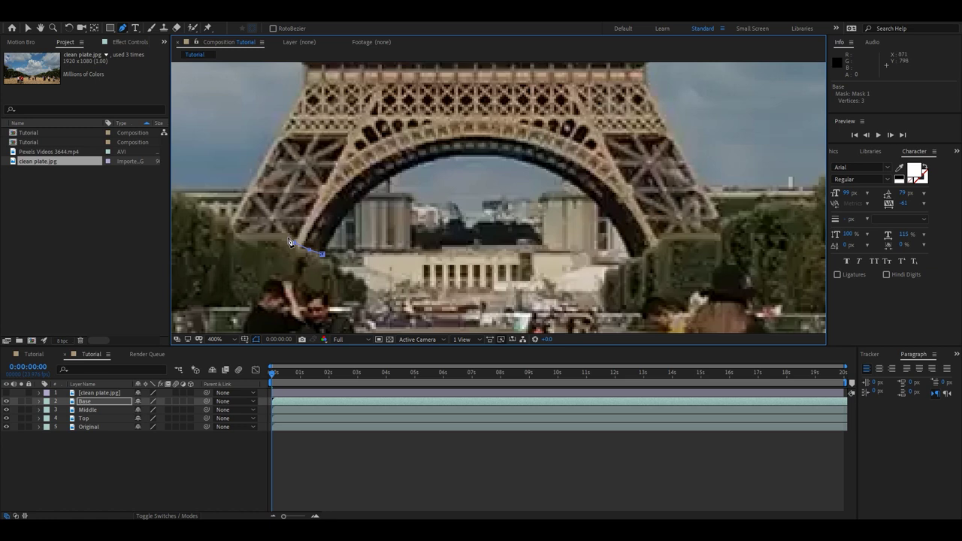
click(257, 232)
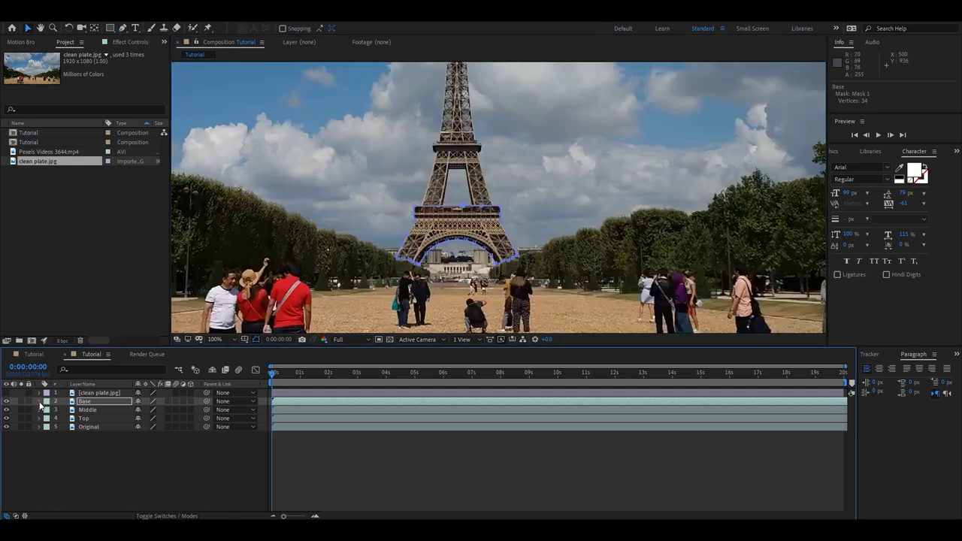
click(39, 401)
click(47, 410)
click(52, 418)
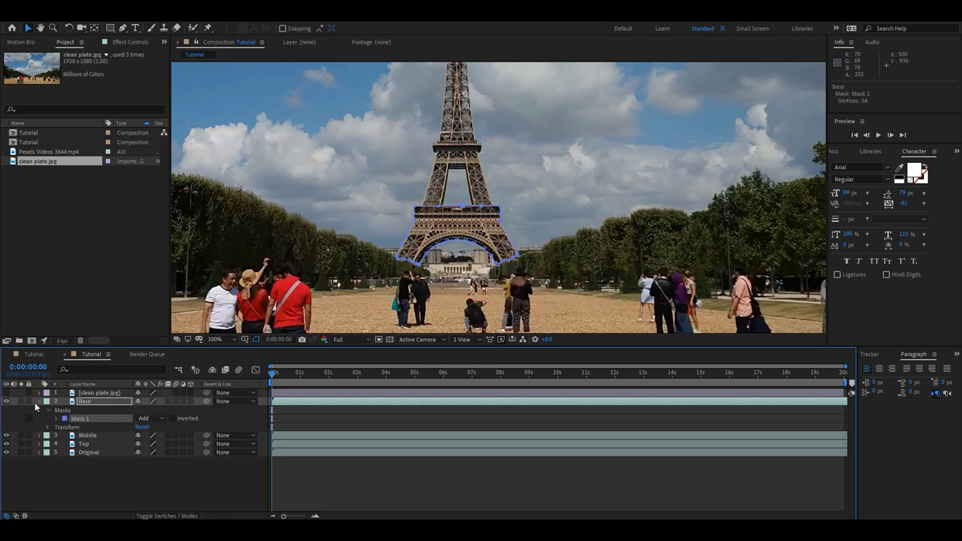
click(39, 401)
click(7, 393)
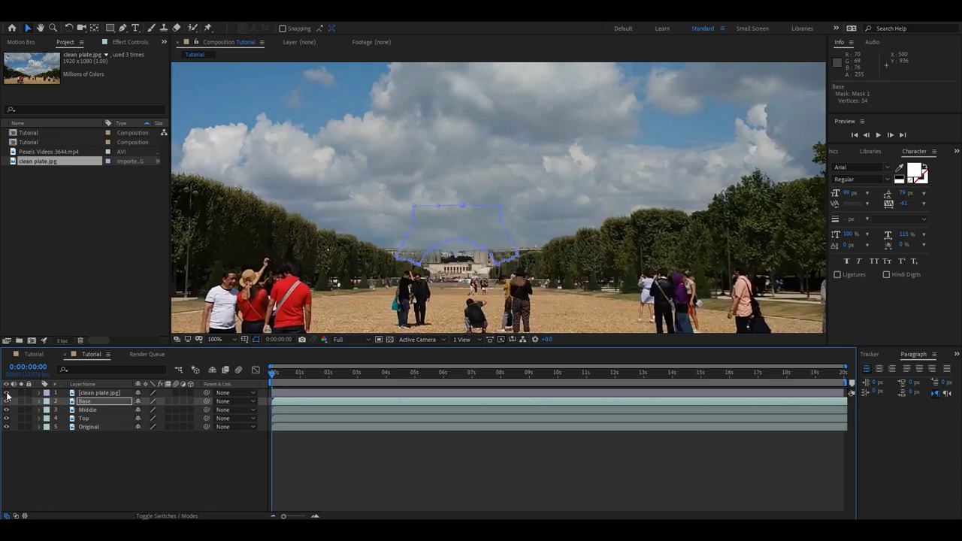
drag(87, 407, 87, 390)
key(ctrl+z)
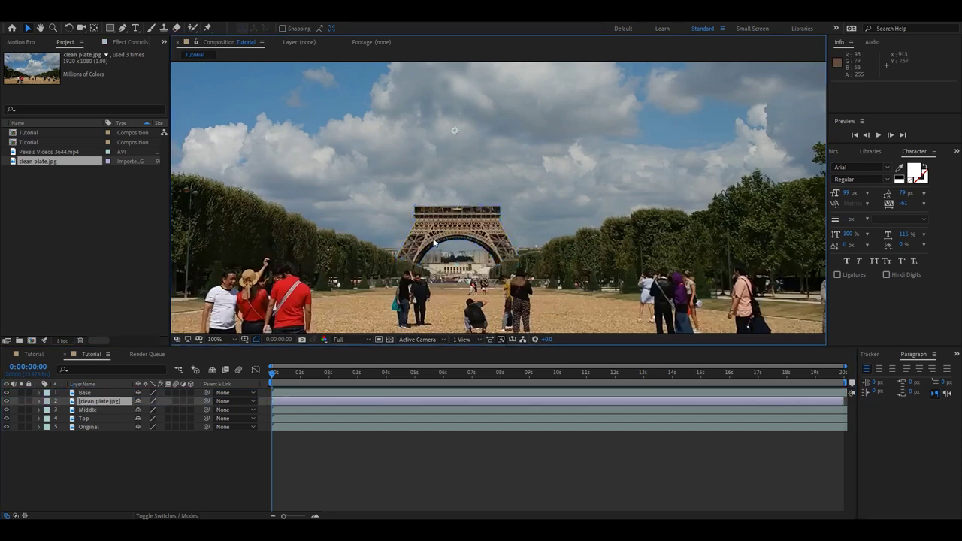
key(ctrl+z)
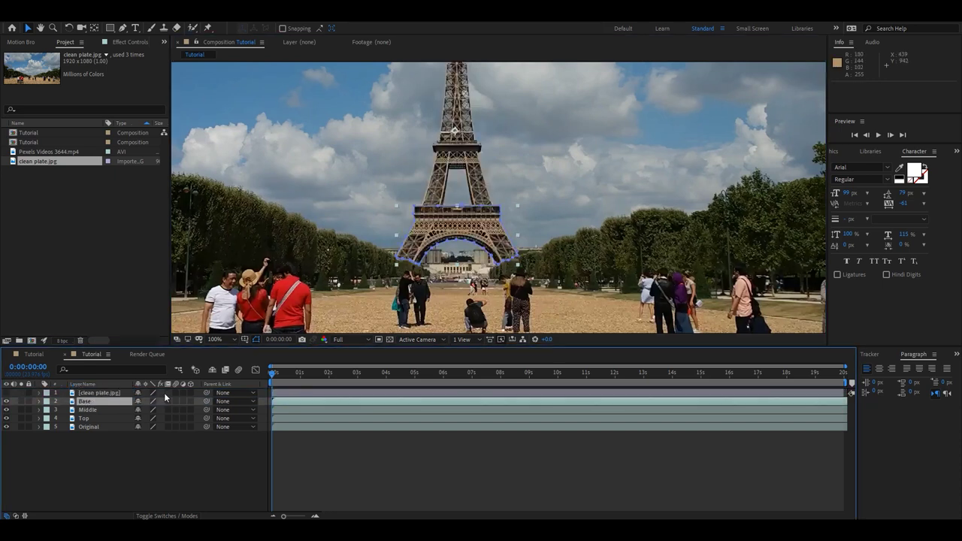
click(92, 411)
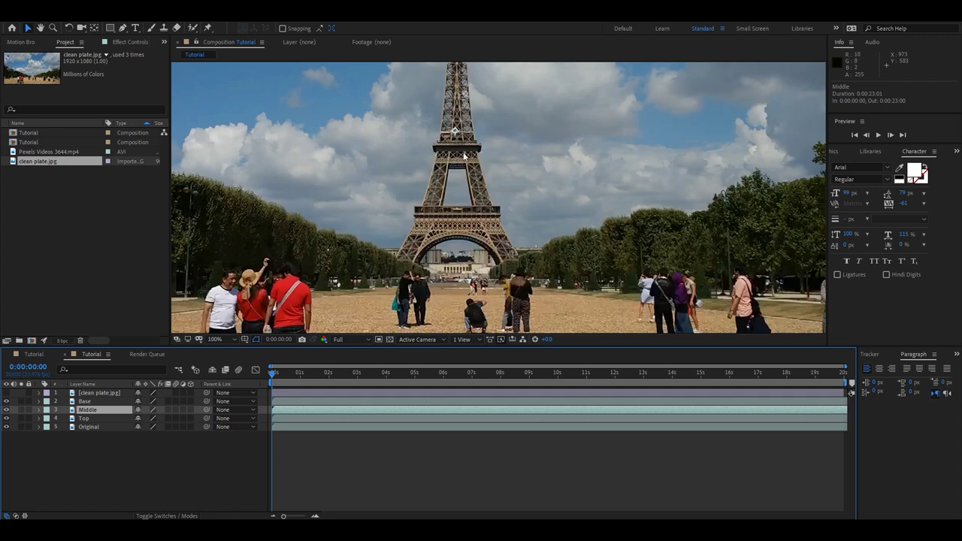
click(90, 418)
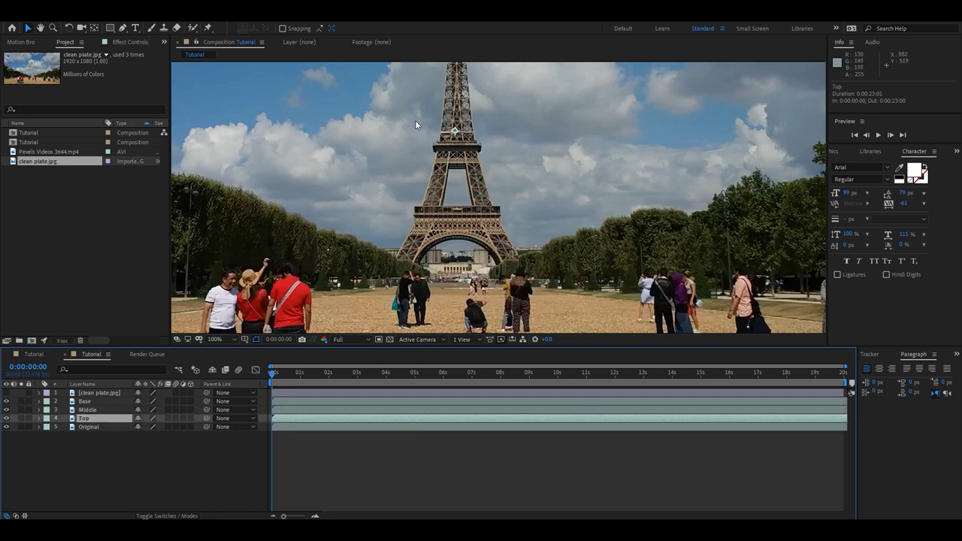
scroll(415, 120, down, 2)
scroll(474, 115, up, 2)
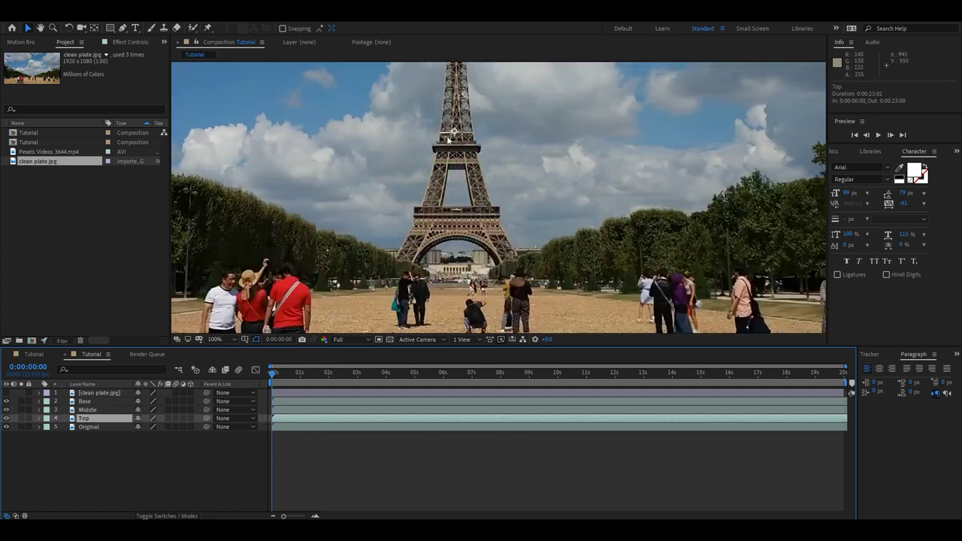
scroll(447, 133, down, 2)
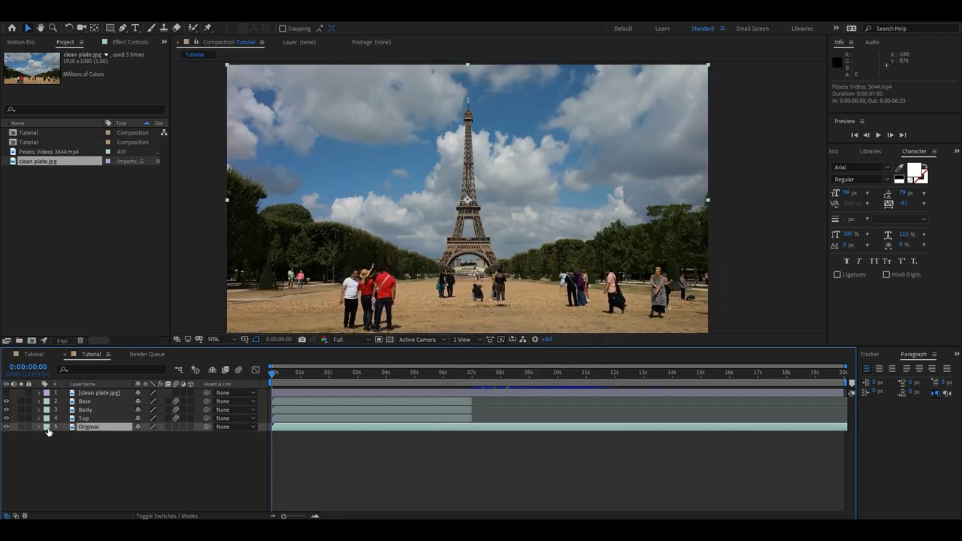
Step: Check the Top, Body and Base masks, then re-enable clean plate and preview
click(85, 419)
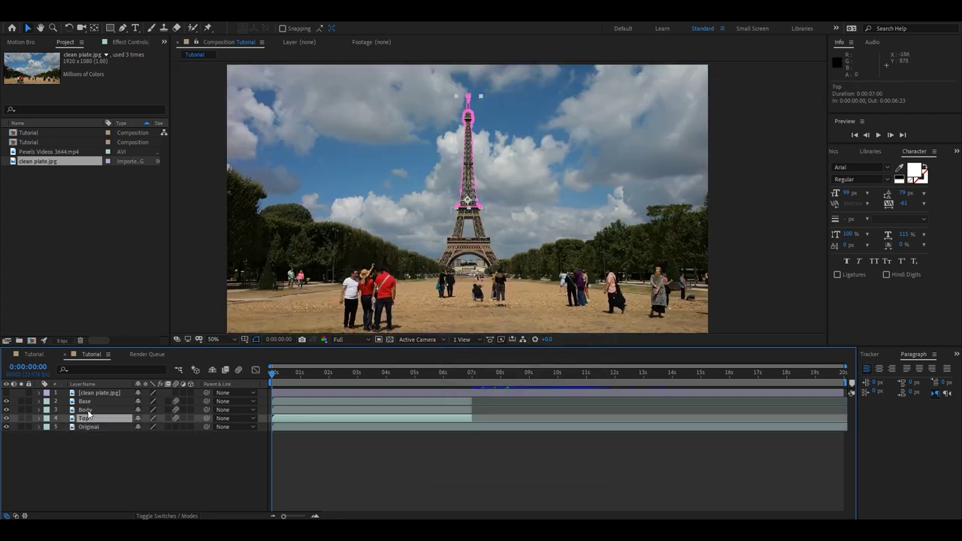
click(84, 410)
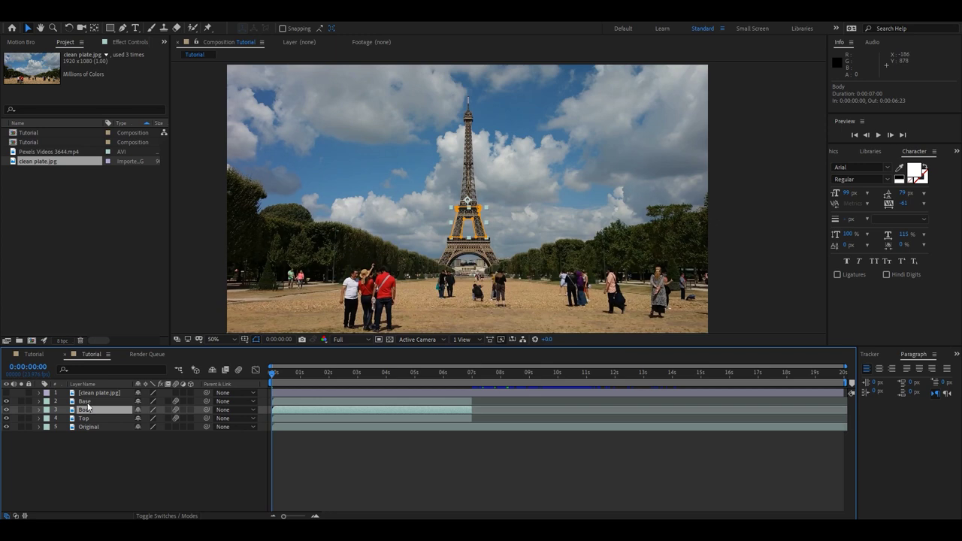
click(84, 401)
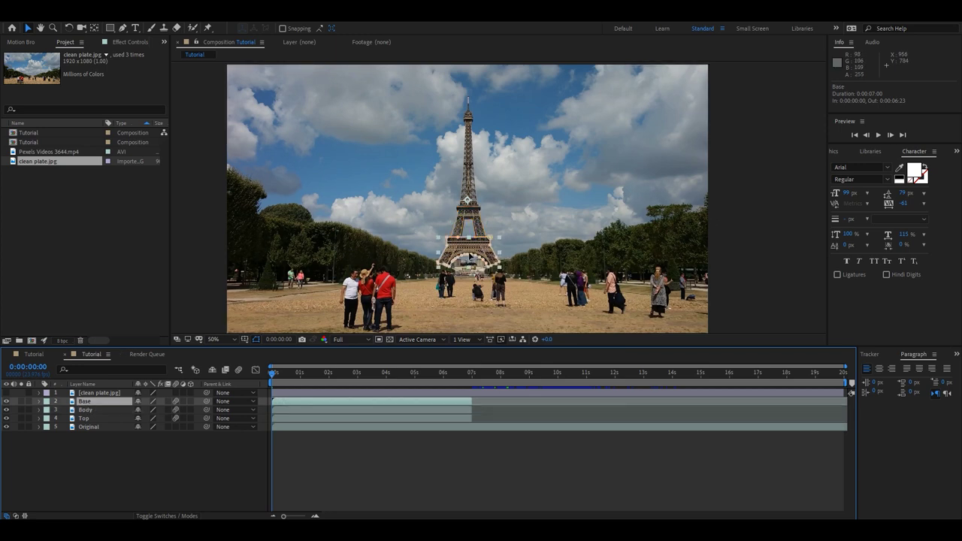
click(122, 455)
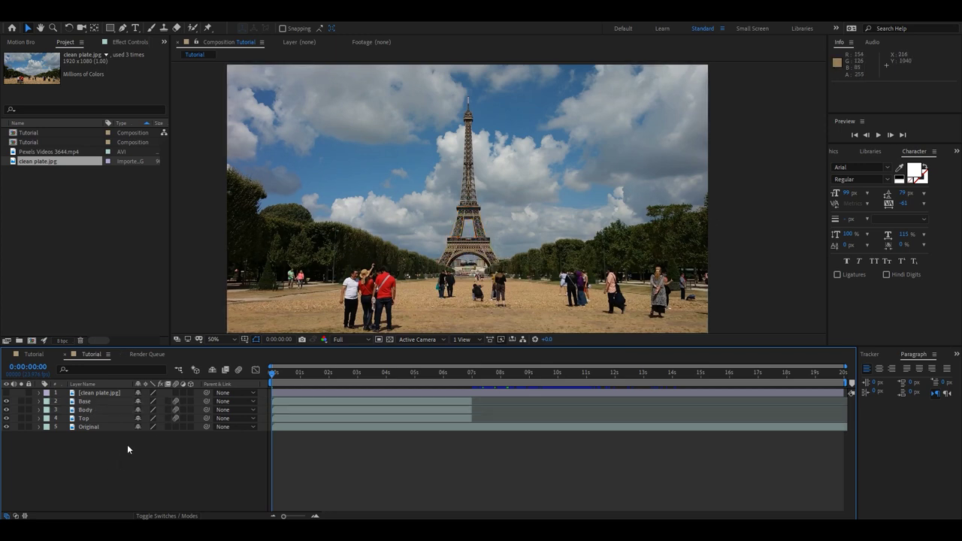
click(7, 393)
key(space)
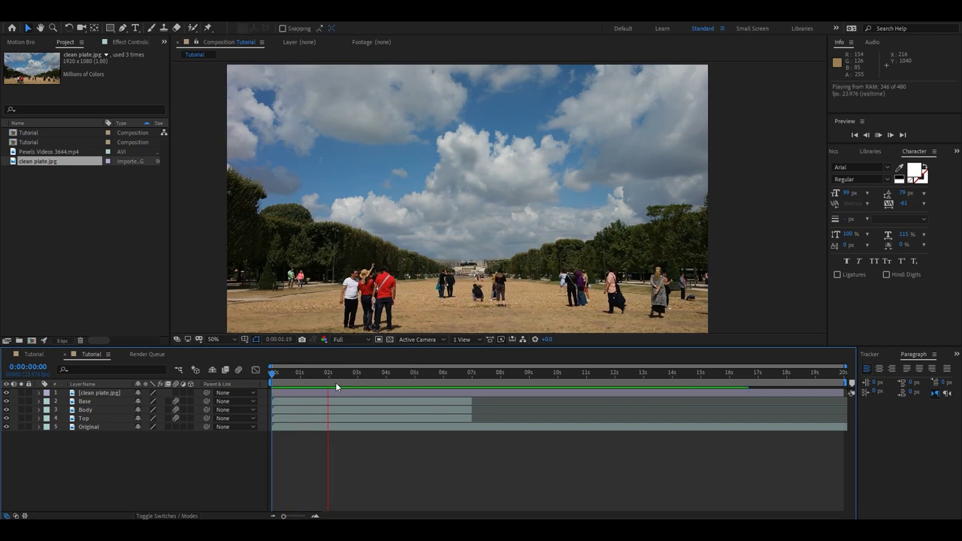
Step: Move Original to the top of the layer stack and preview again
click(88, 428)
drag(93, 428, 86, 391)
key(space)
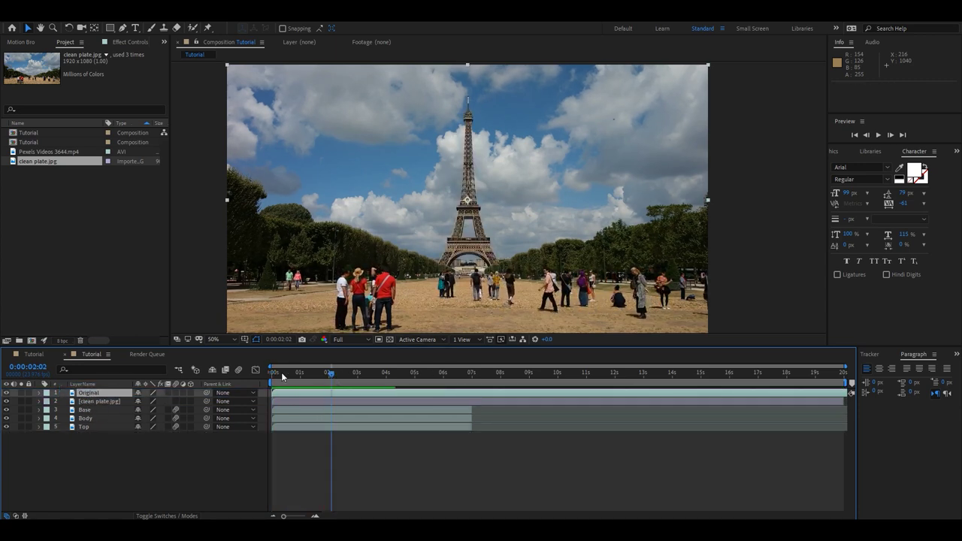
Step: Draw a Pen mask on Original along the treeline and tower base, excluding the tower
key(space)
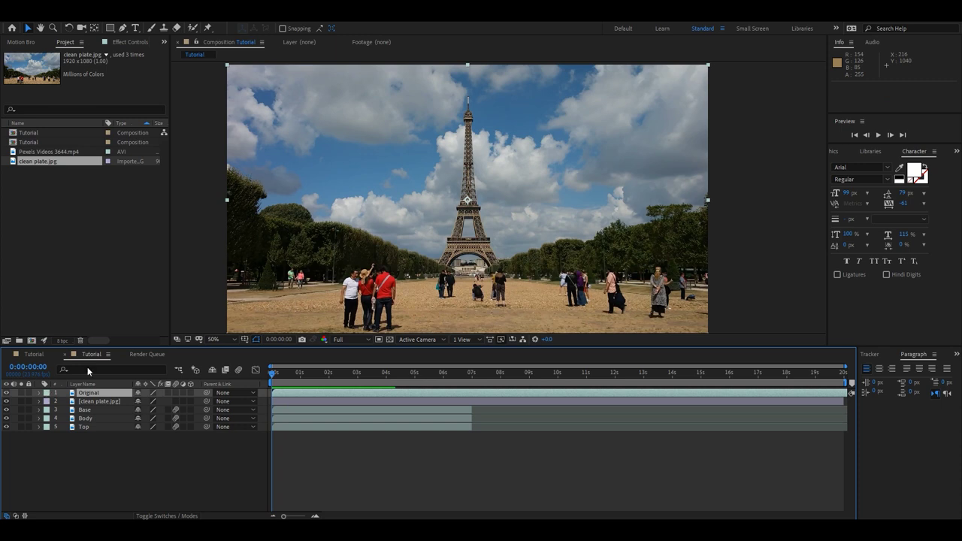
key(p)
scroll(251, 73, up, 2)
key(g)
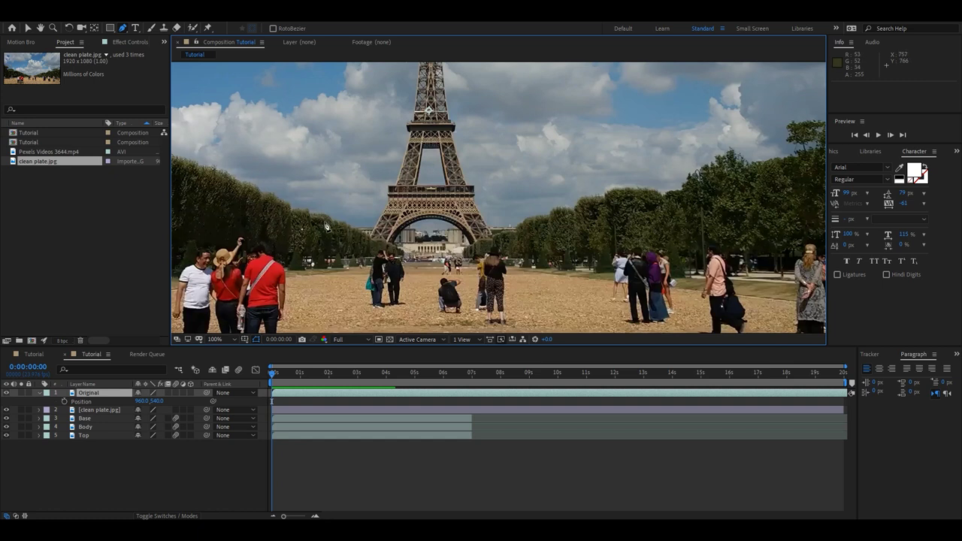
click(275, 194)
click(291, 205)
click(314, 214)
click(361, 231)
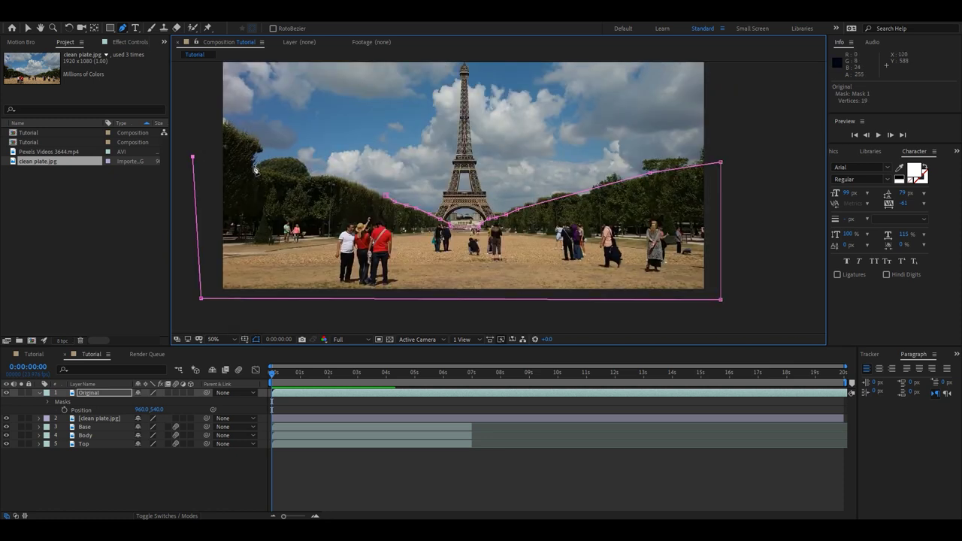
click(308, 181)
click(387, 197)
Step: Close the mask path and preview the tower-free result from the start
key(v)
click(351, 316)
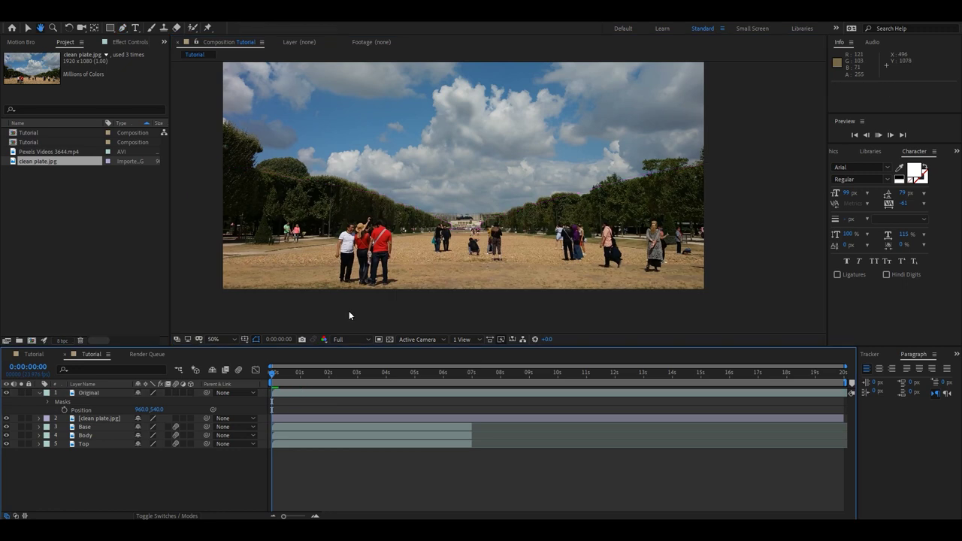
key(space)
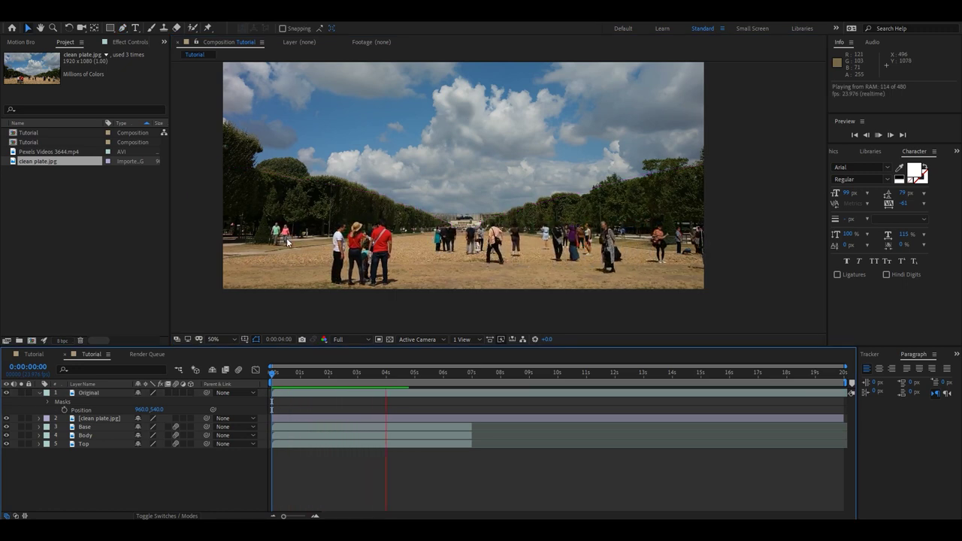
click(446, 239)
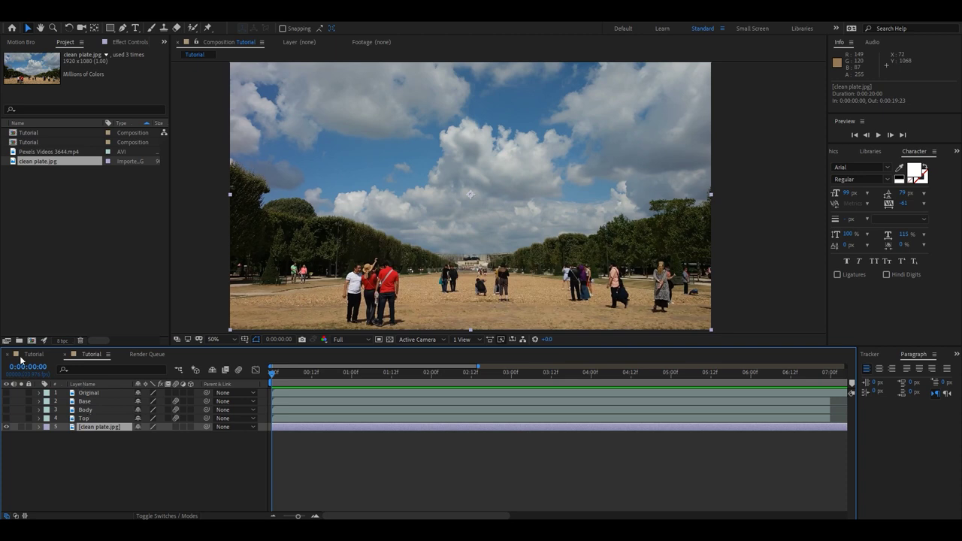
Step: At 100% zoom, start the clean plate's treeline mask, undoing a stray curved point
key(p)
key(period)
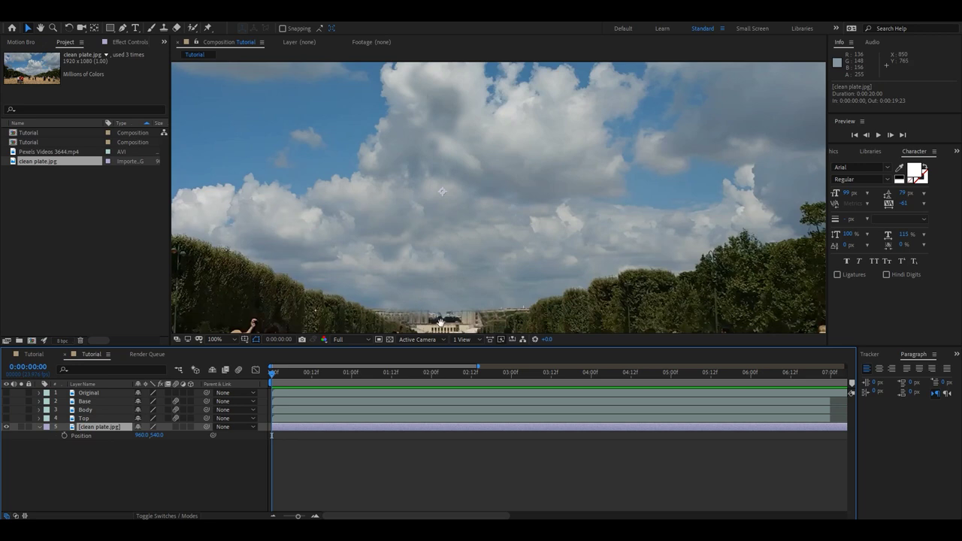
drag(441, 323, 445, 225)
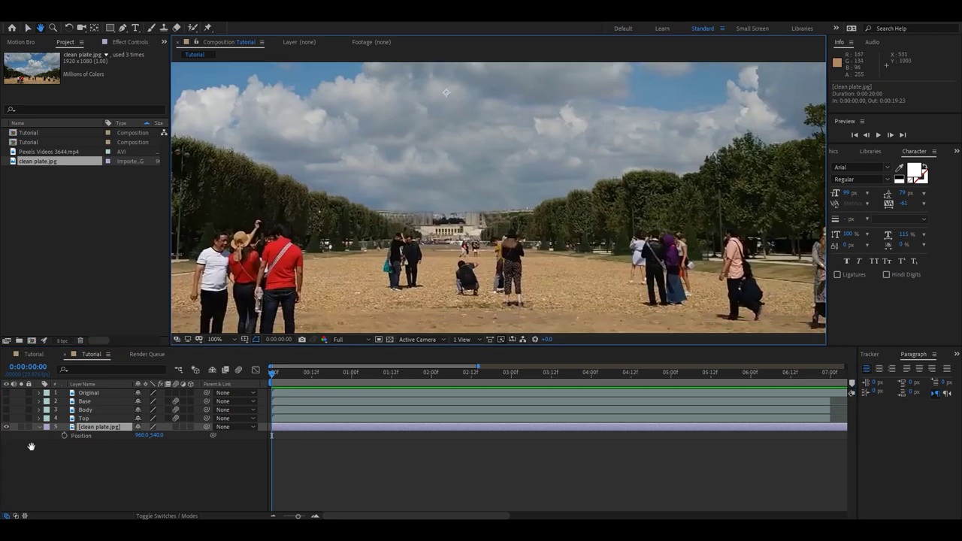
key(v)
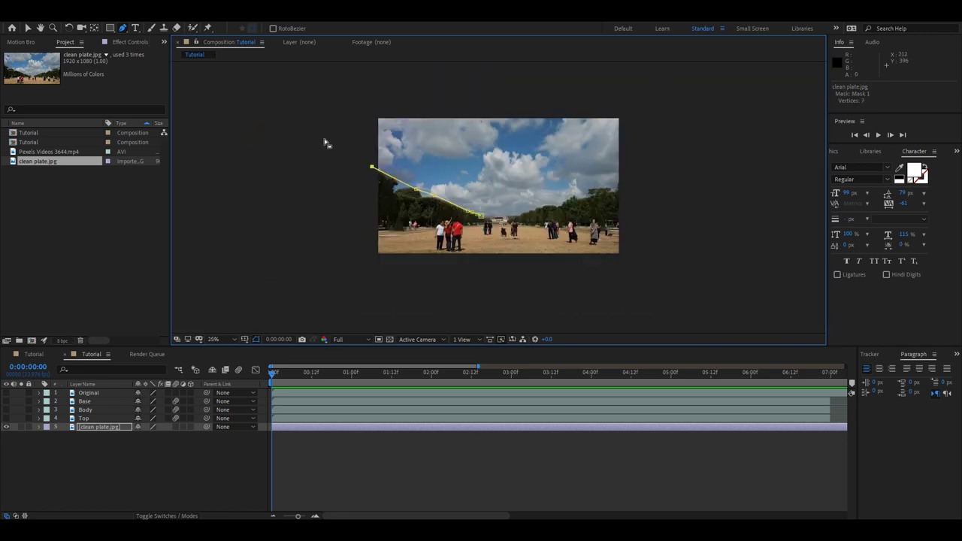
scroll(556, 215, up, 5)
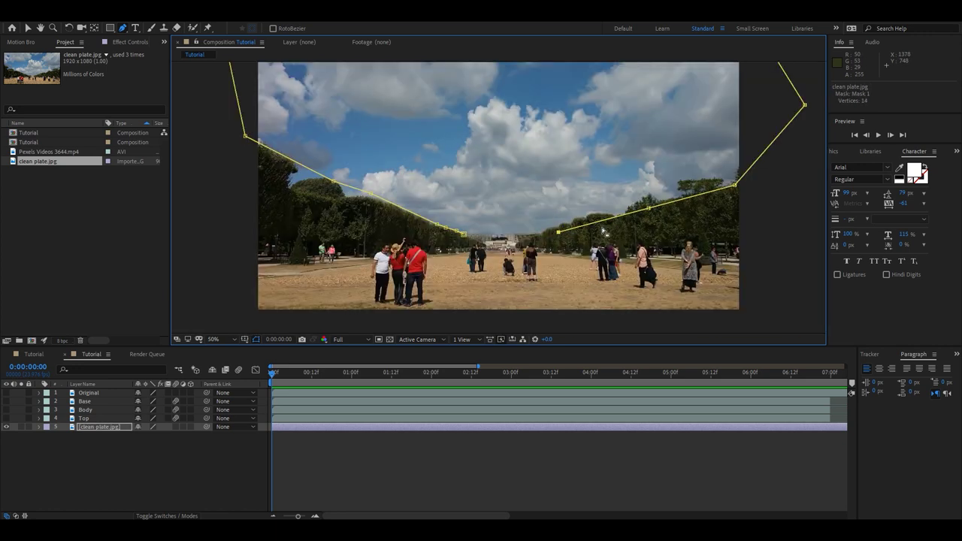
click(544, 213)
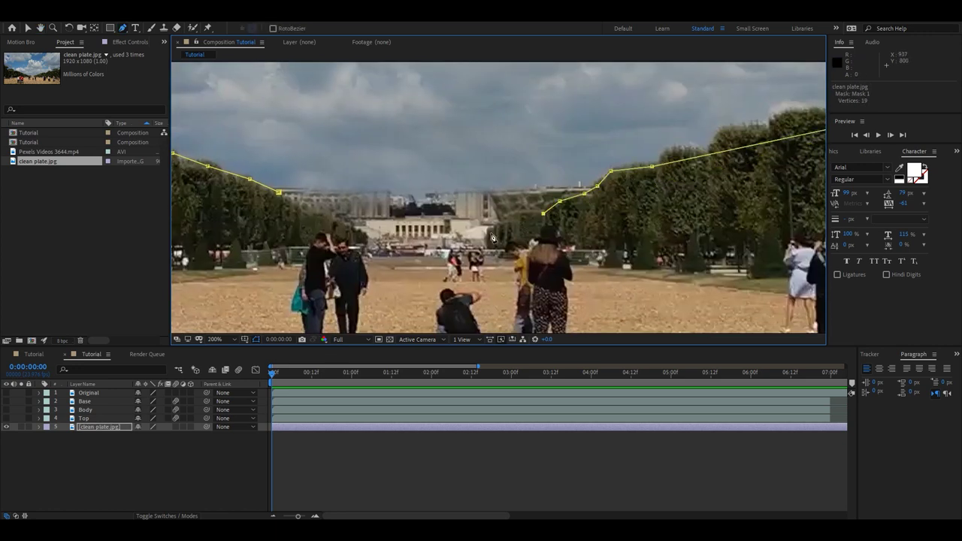
drag(434, 214, 436, 197)
key(ctrl+z)
Step: Add mask points along the right trees and close the clean plate's sky mask
click(508, 218)
click(367, 220)
click(279, 193)
key(v)
scroll(281, 198, down, 5)
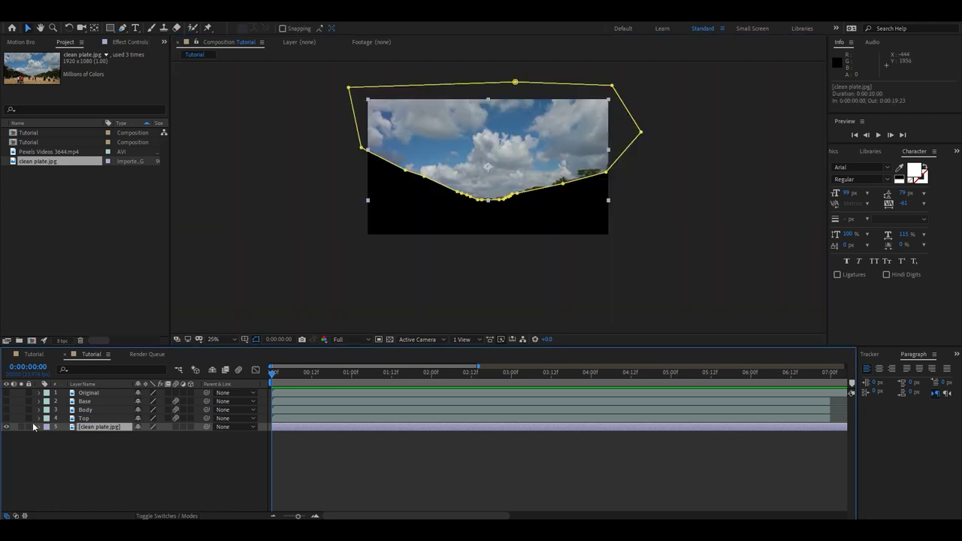
Step: Duplicate clean plate.jpg and delete the mask from the lower copy
key(ctrl+d)
click(73, 436)
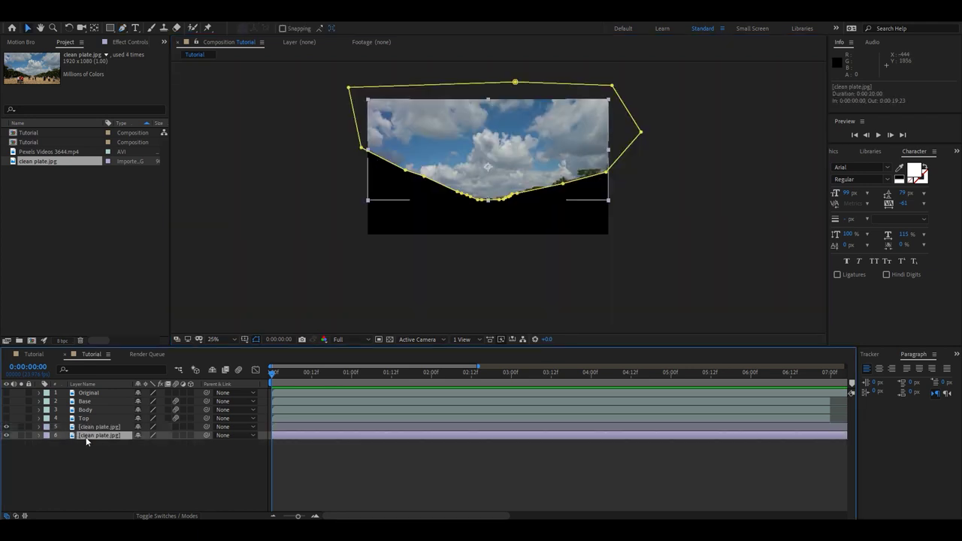
click(39, 436)
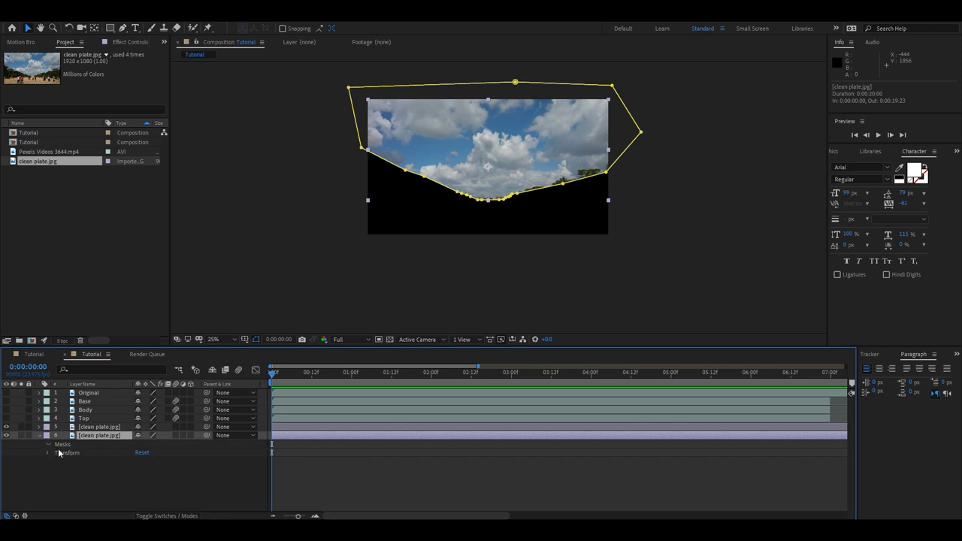
click(63, 445)
key(Delete)
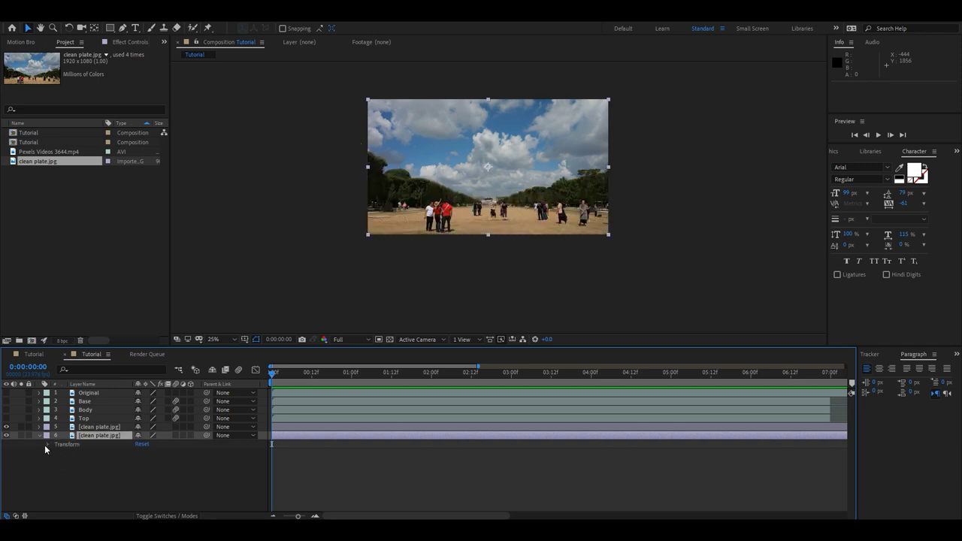
click(39, 436)
click(92, 427)
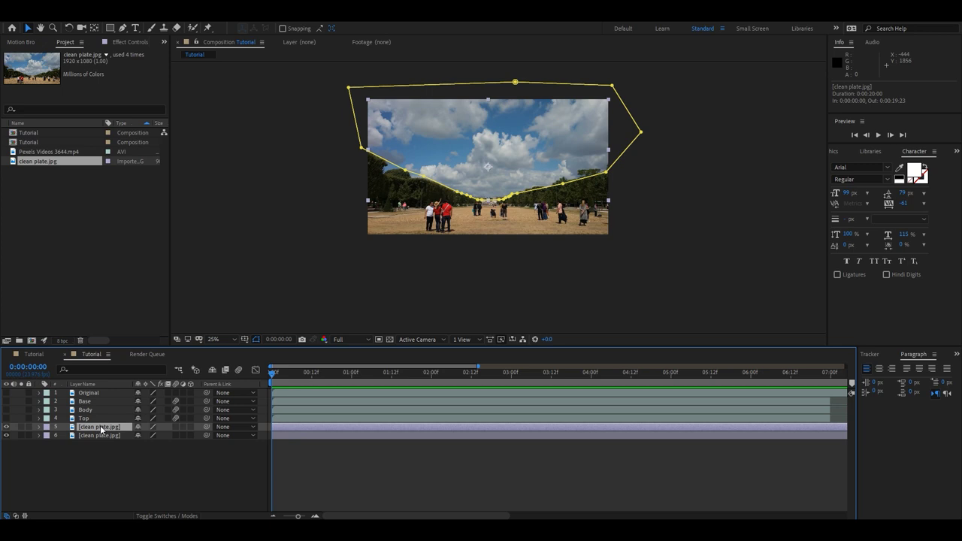
Step: Move the masked clean plate to position 2 under Original and turn all layers visible
drag(92, 430, 86, 403)
click(137, 507)
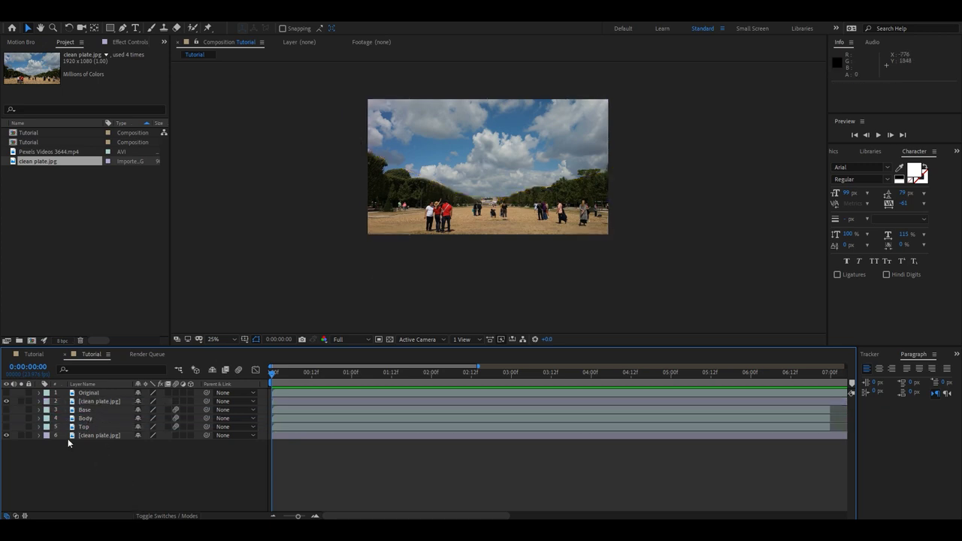
drag(9, 427, 6, 392)
Step: Set the clean plate's Mask 1 mode to Subtract so the full Eiffel Tower shows again
click(98, 401)
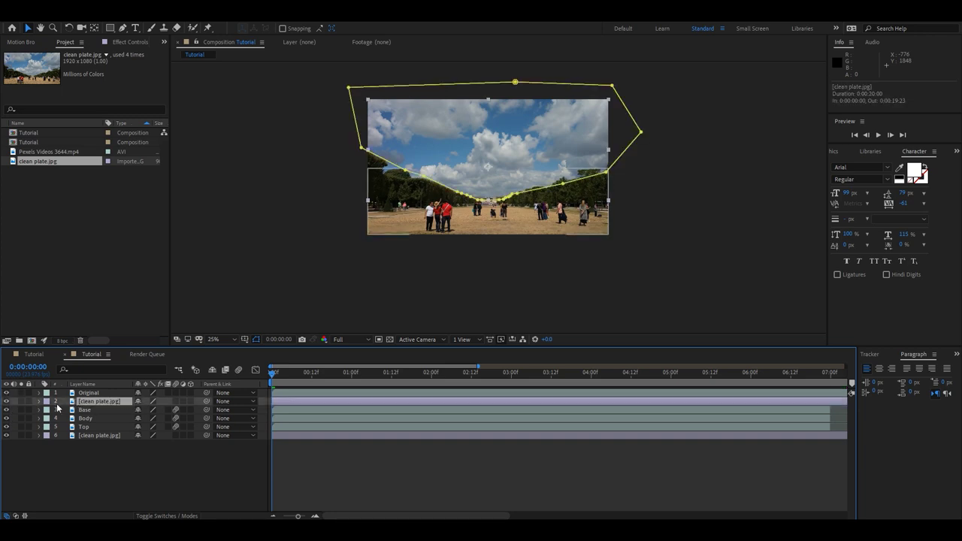
click(39, 401)
click(48, 412)
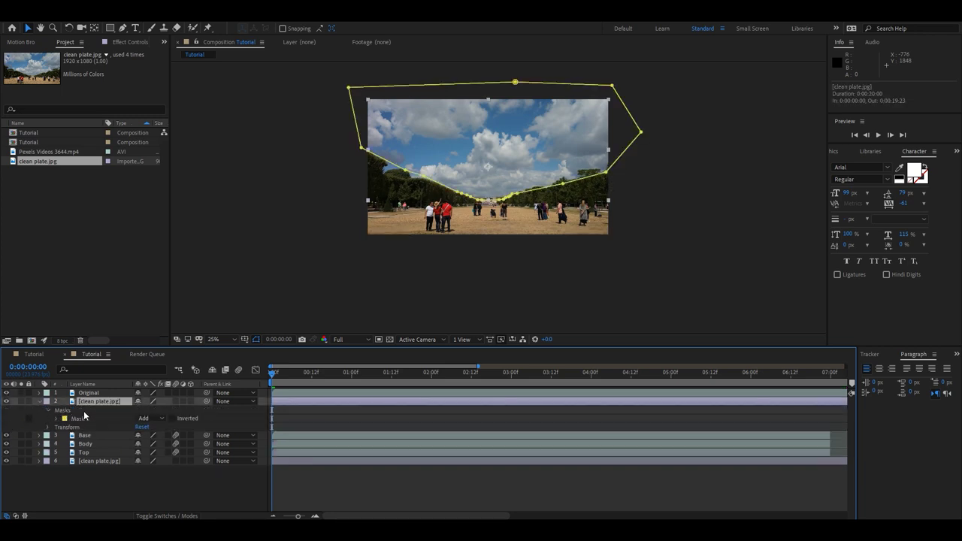
click(148, 419)
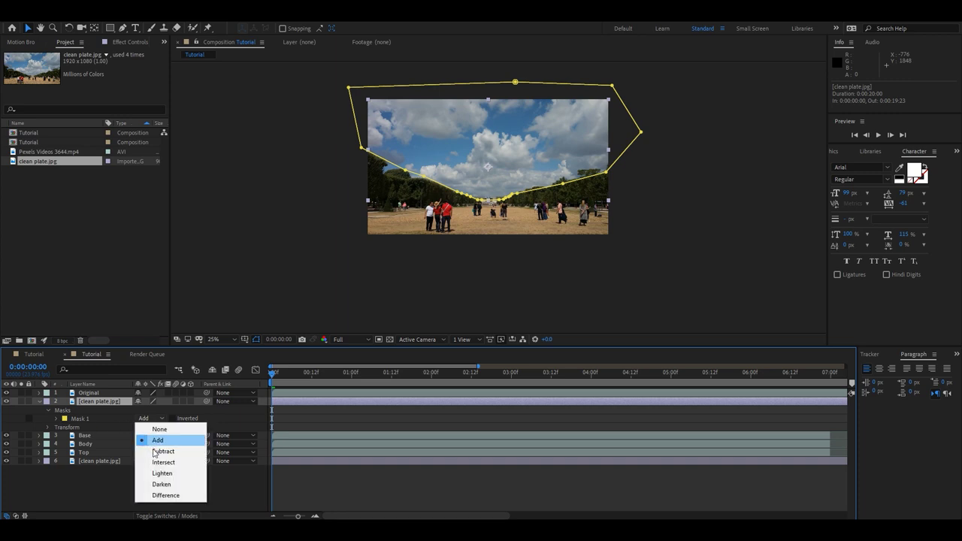
click(155, 451)
key(period)
click(153, 474)
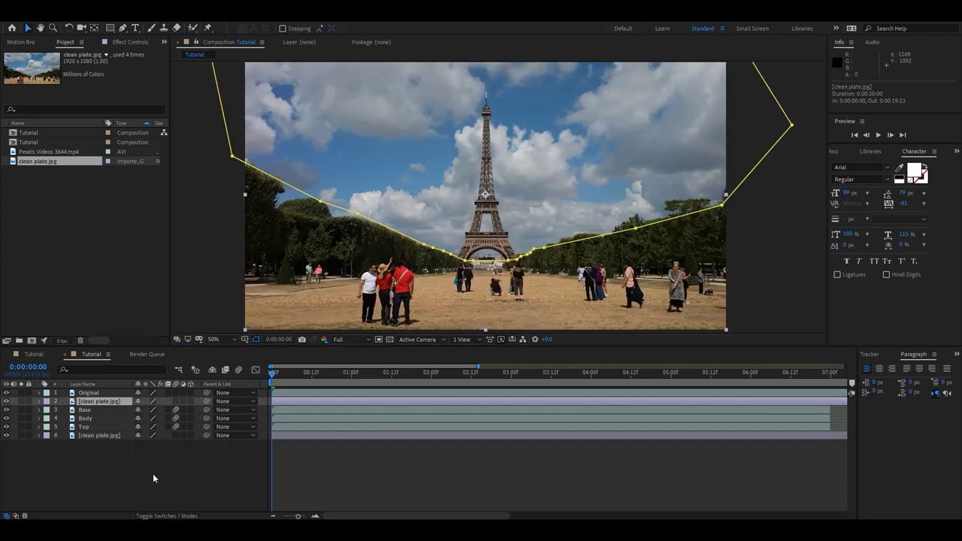
click(96, 412)
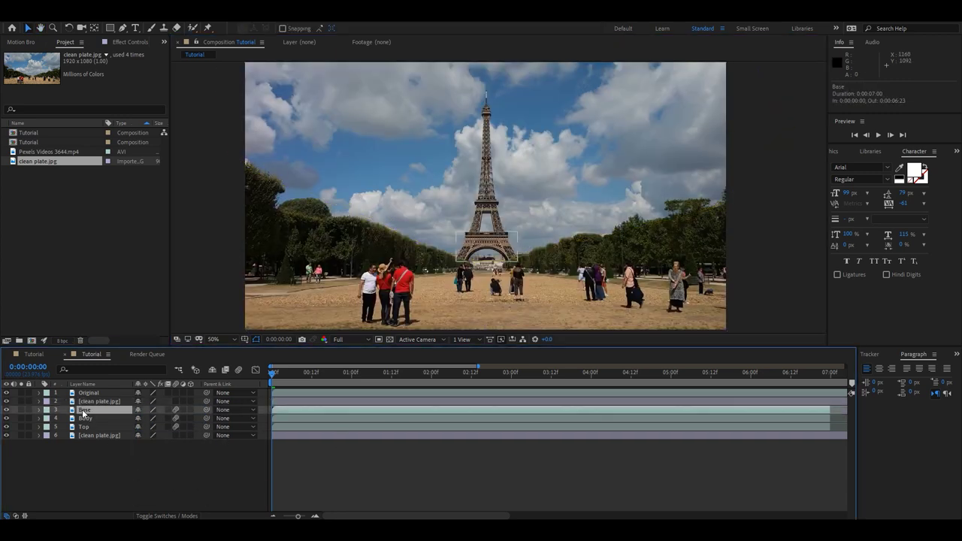
Step: Lower the Base section to about Y 690 and set a Position keyframe at 1:00
click(39, 410)
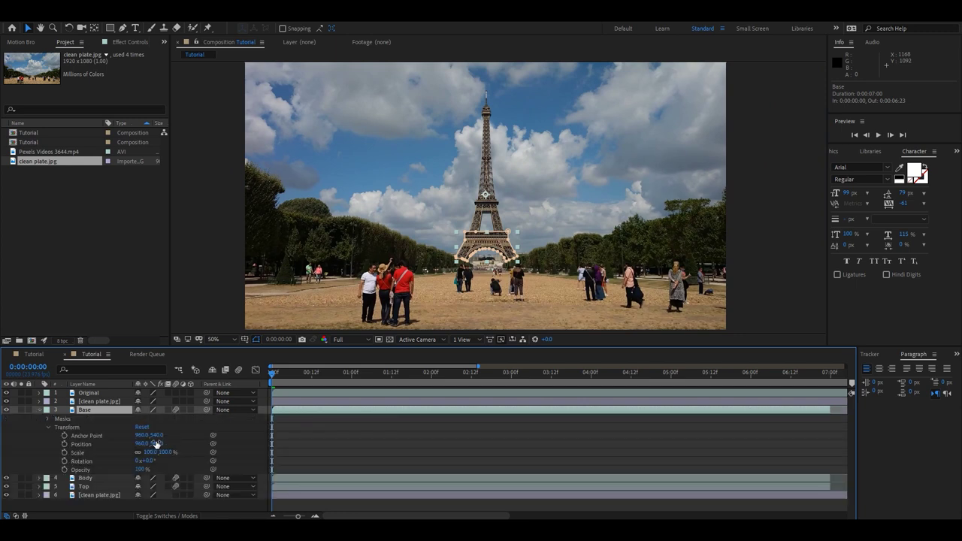
drag(160, 444, 239, 447)
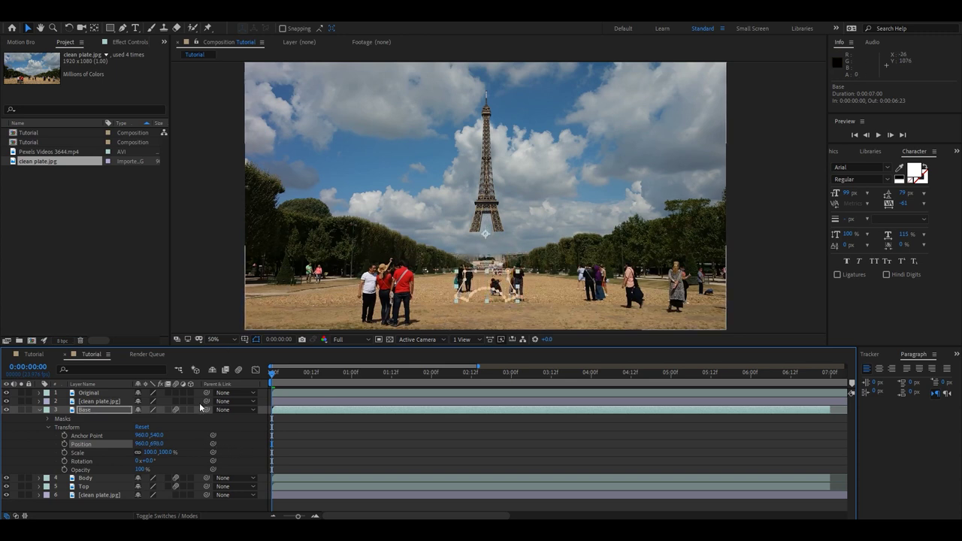
key(space)
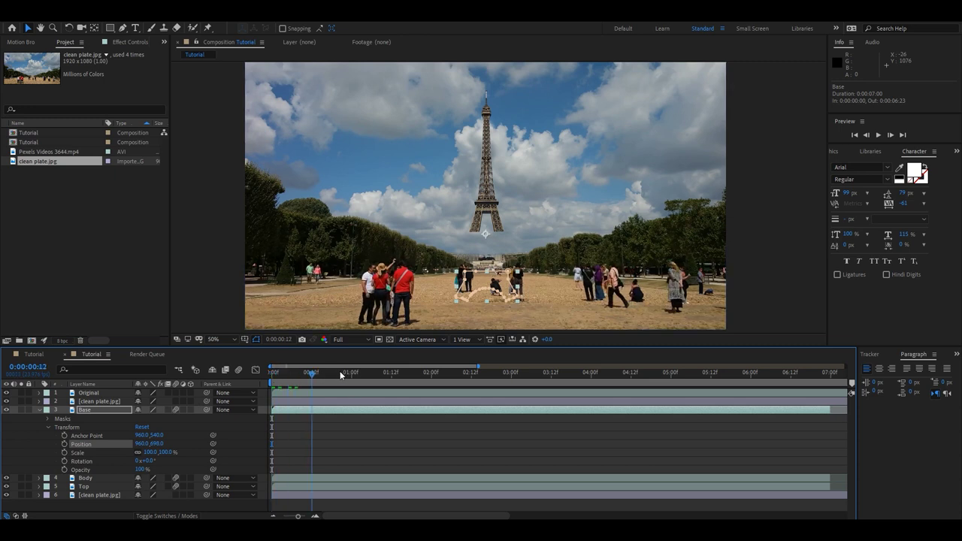
click(351, 372)
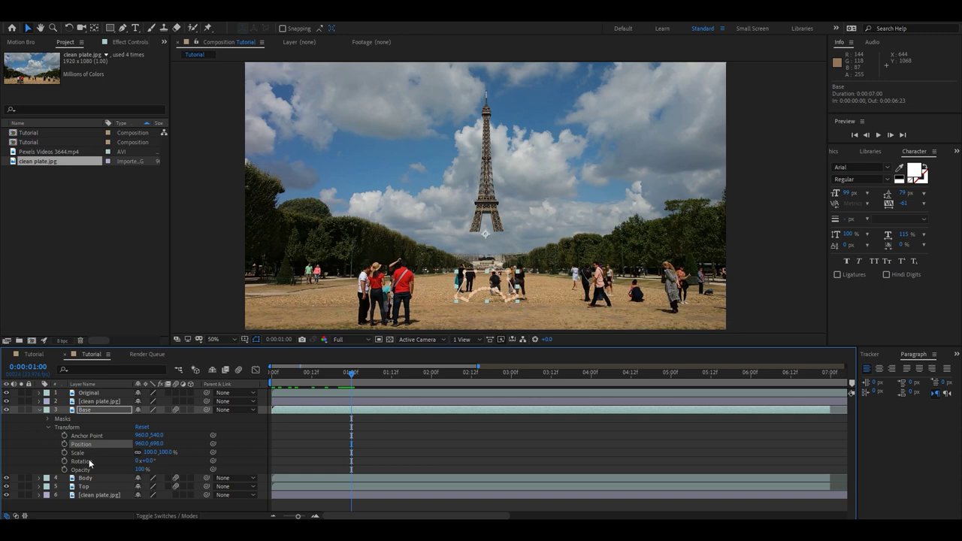
click(64, 444)
Step: At 1:12 raise Base back to Y 540, apply Easy Ease In, and preview
drag(349, 373, 390, 373)
drag(158, 444, 99, 418)
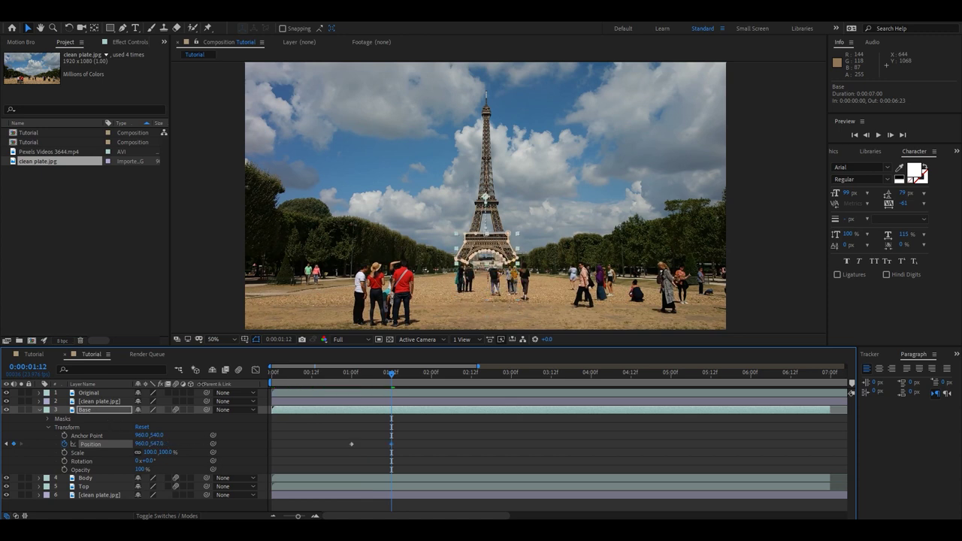
key(period)
key(period)
right_click(391, 444)
mouse_move(434, 434)
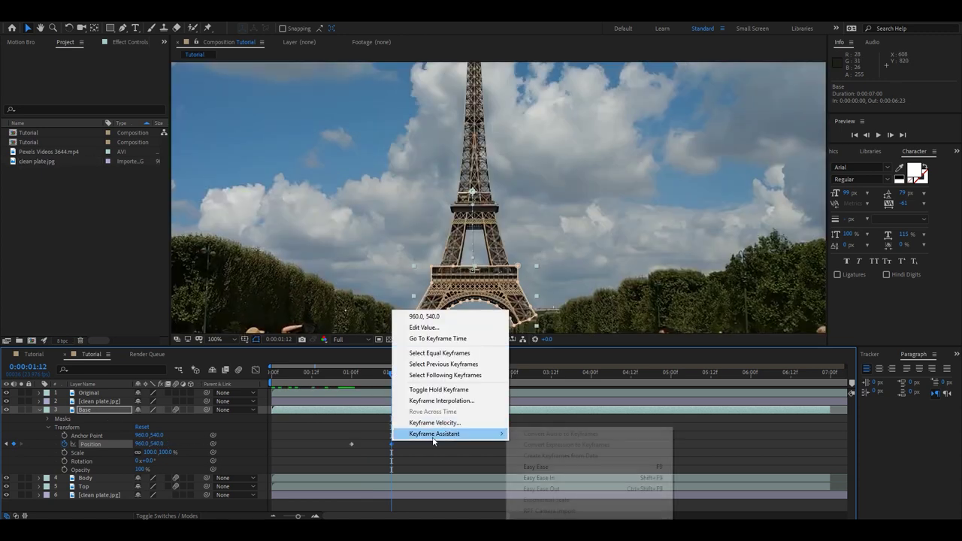
click(555, 479)
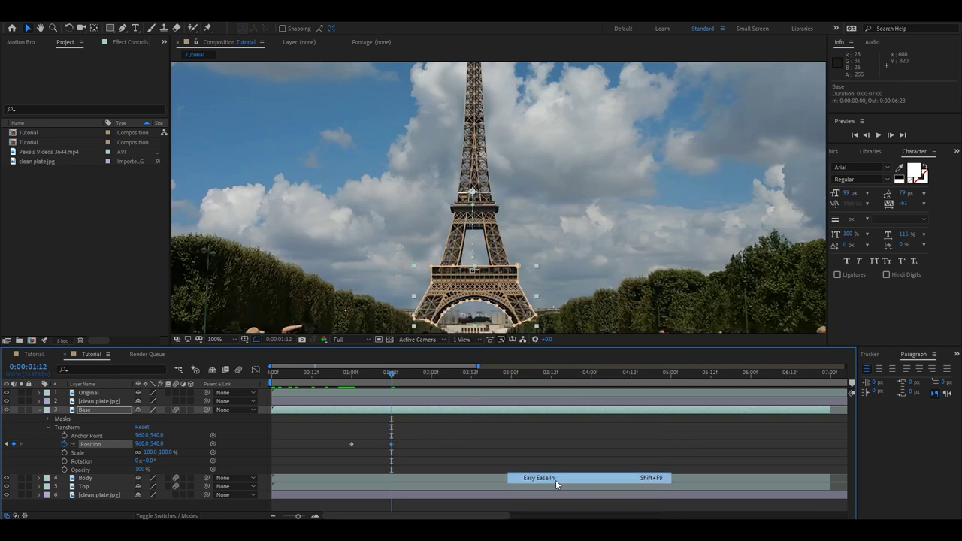
click(295, 367)
key(comma)
key(space)
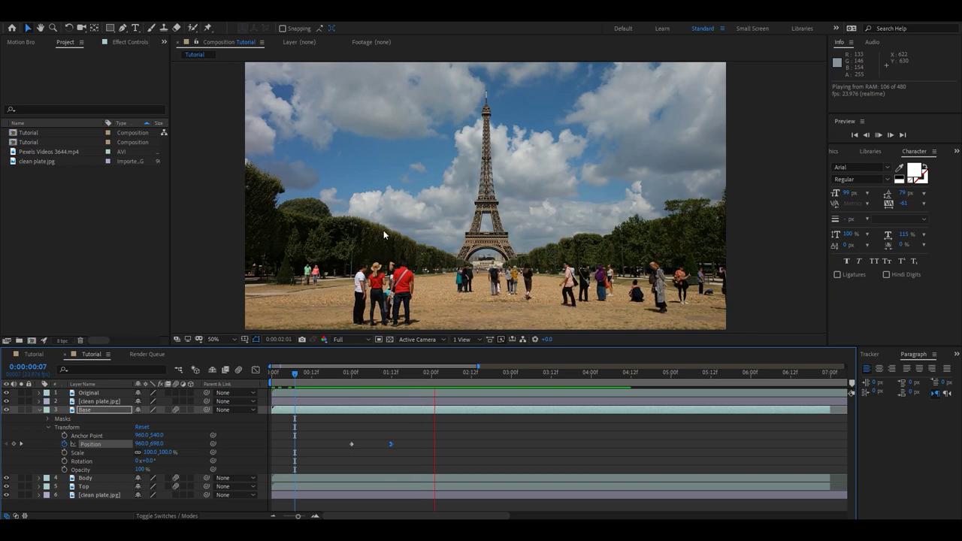
Step: Inspect Base's eased Position curve in the Graph Editor, then scrub to 1:12 and collapse Transform
key(space)
click(256, 371)
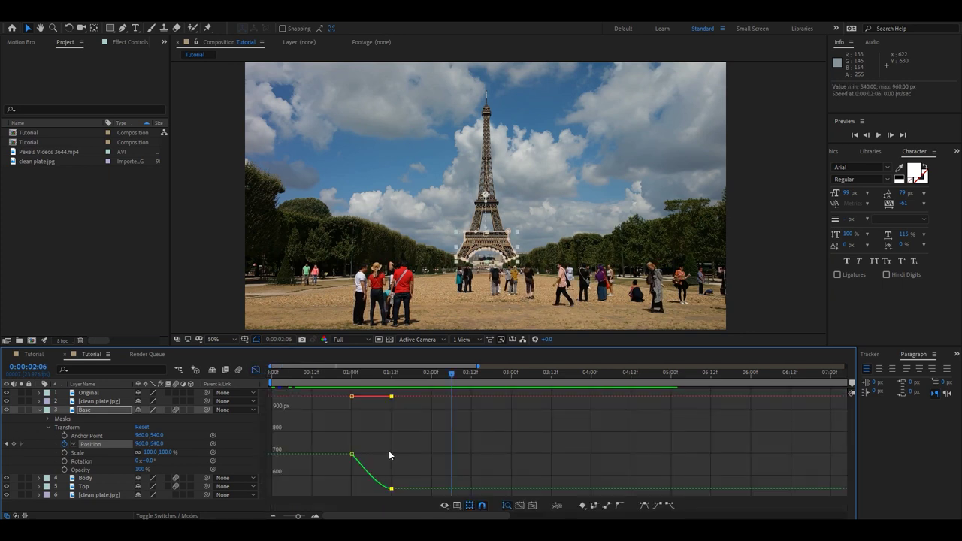
click(255, 372)
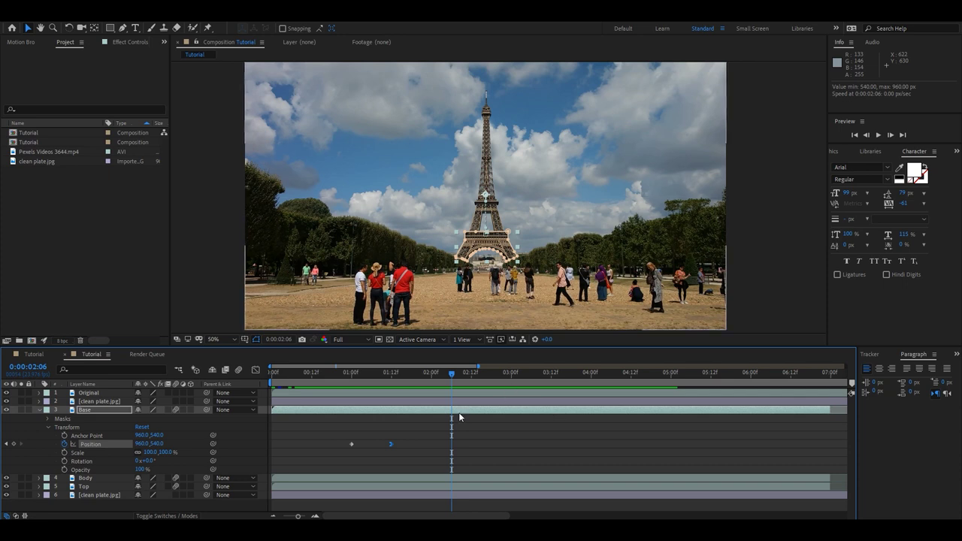
drag(453, 374, 445, 407)
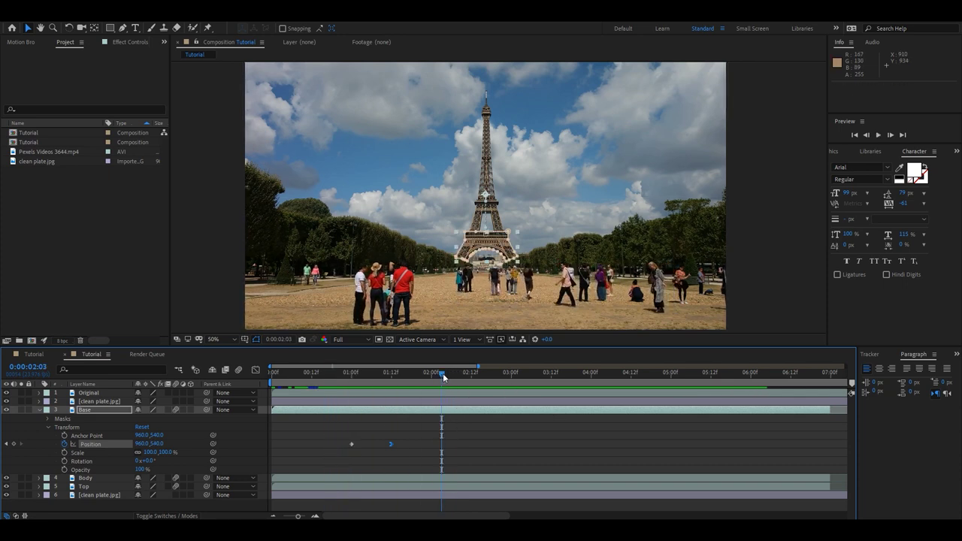
drag(441, 374, 391, 374)
click(39, 410)
click(39, 410)
click(48, 427)
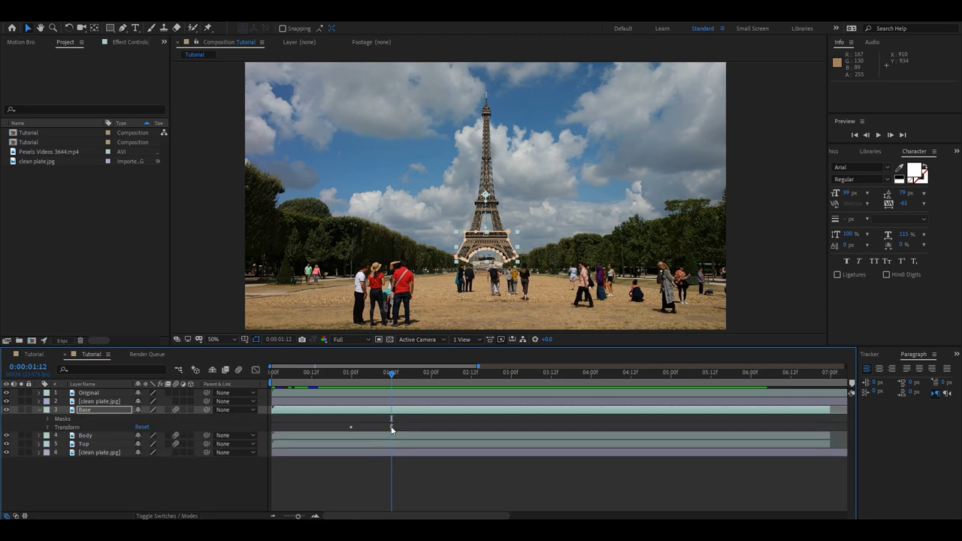
Step: Keyframe Body's Position at 2:00 with the midsection pushed down to Y 809
click(39, 436)
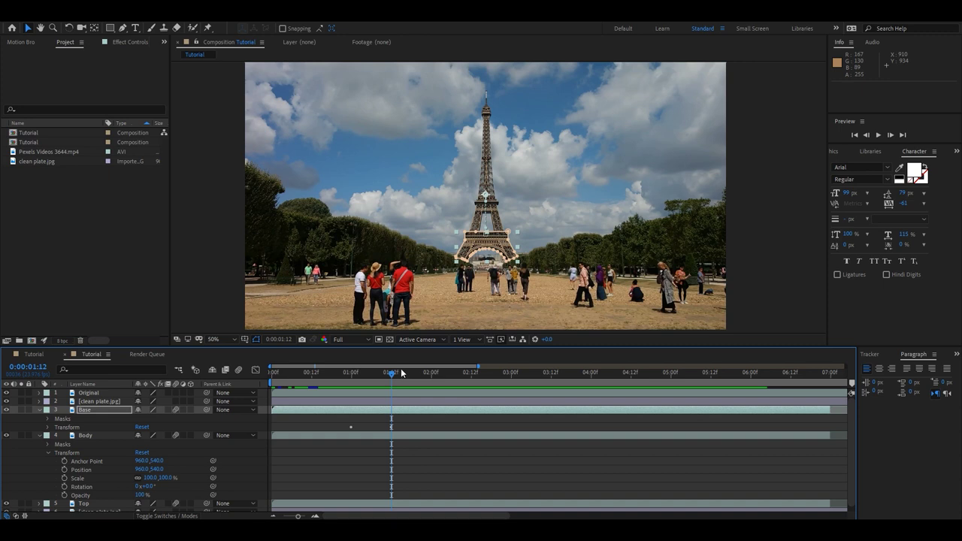
drag(391, 374, 432, 374)
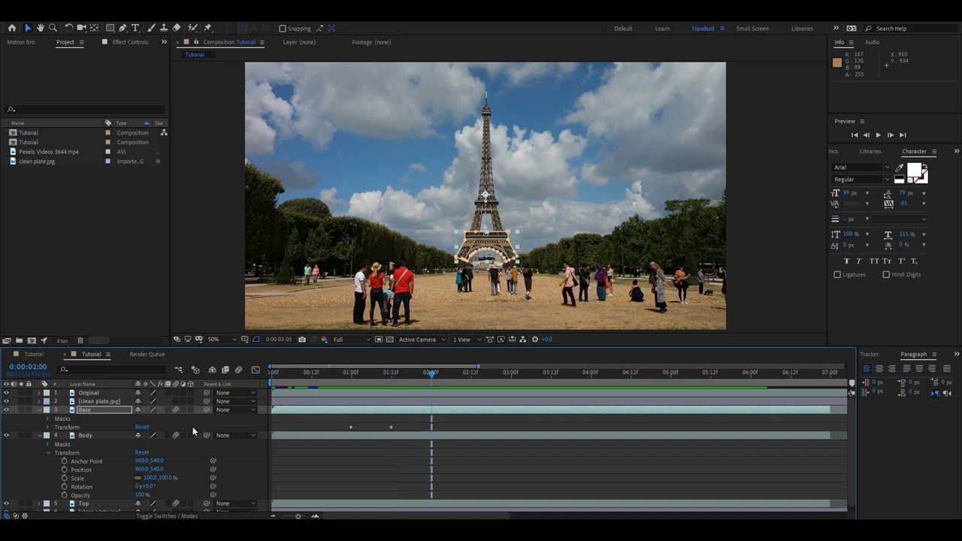
click(64, 470)
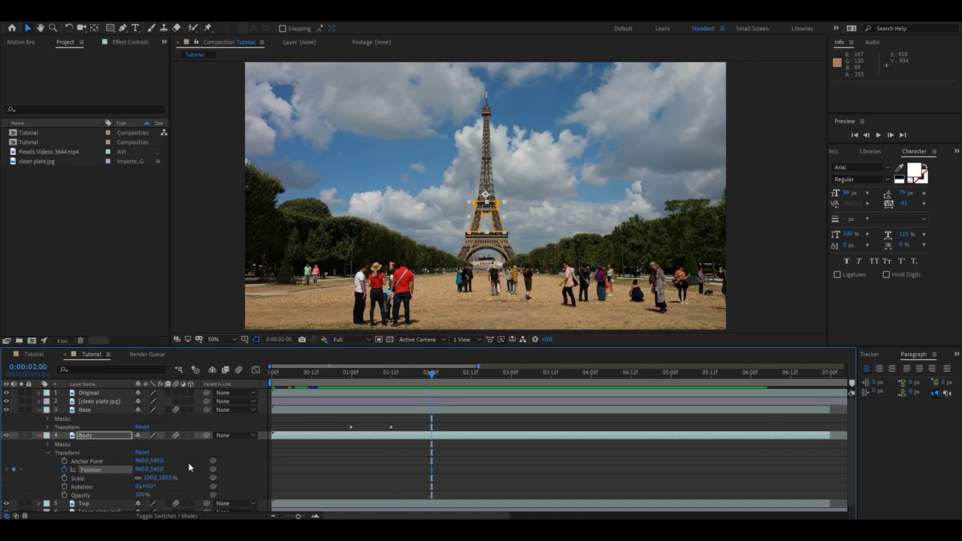
drag(154, 469, 288, 478)
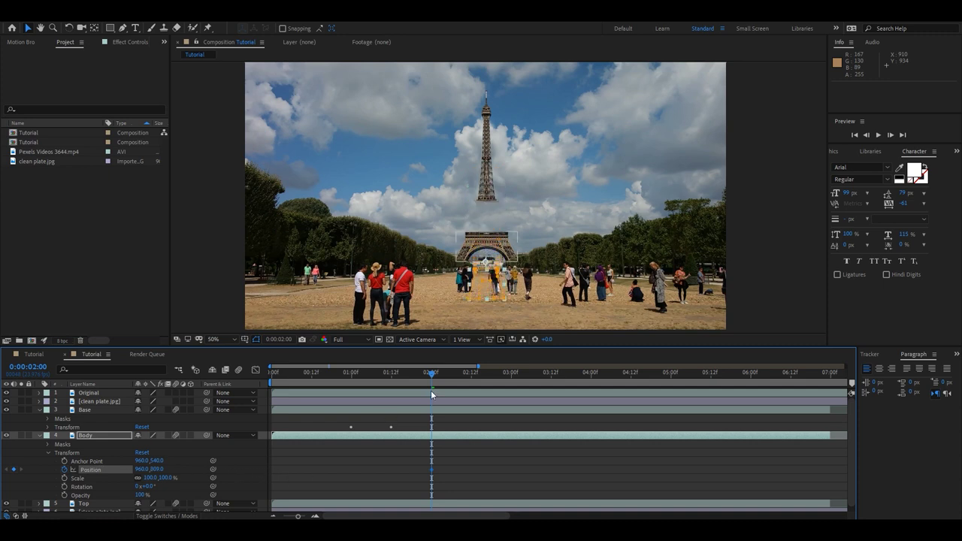
Step: At 2:12 raise Body back to Y 541, apply Easy Ease, preview, and collapse the layers
drag(432, 377, 469, 376)
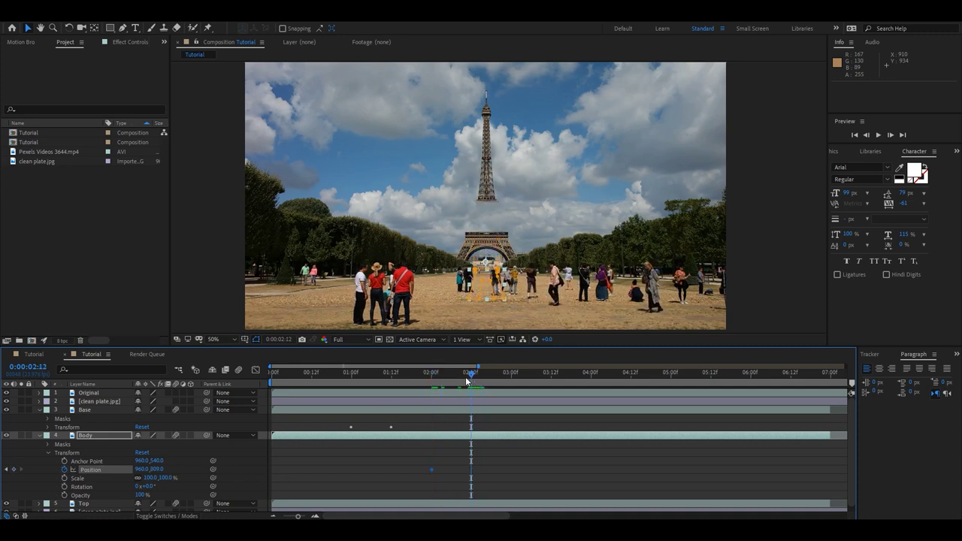
drag(158, 470, 56, 451)
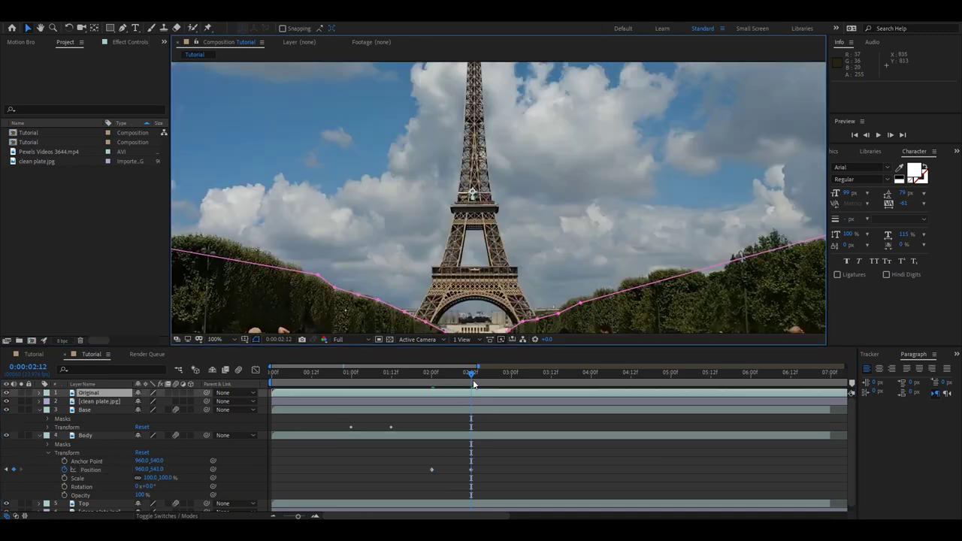
mouse_move(497, 461)
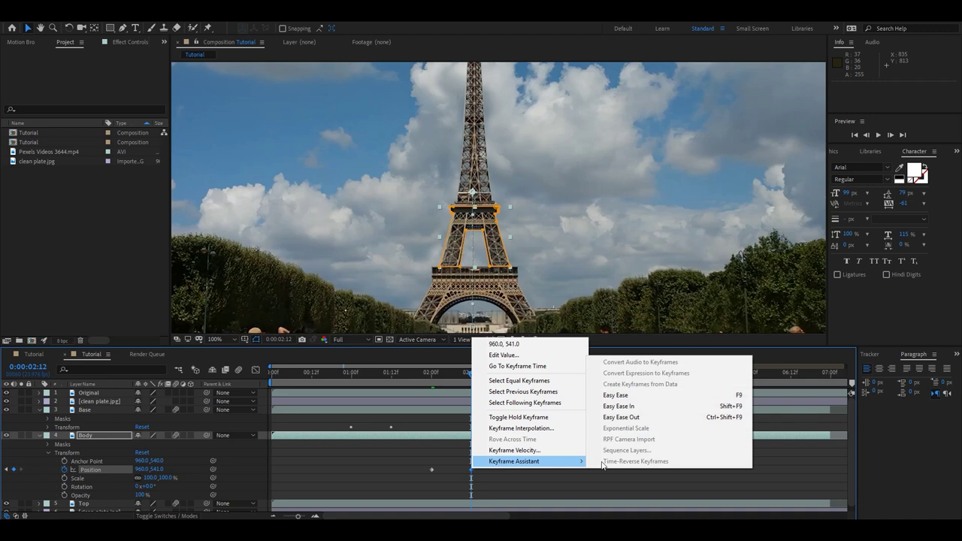
click(631, 406)
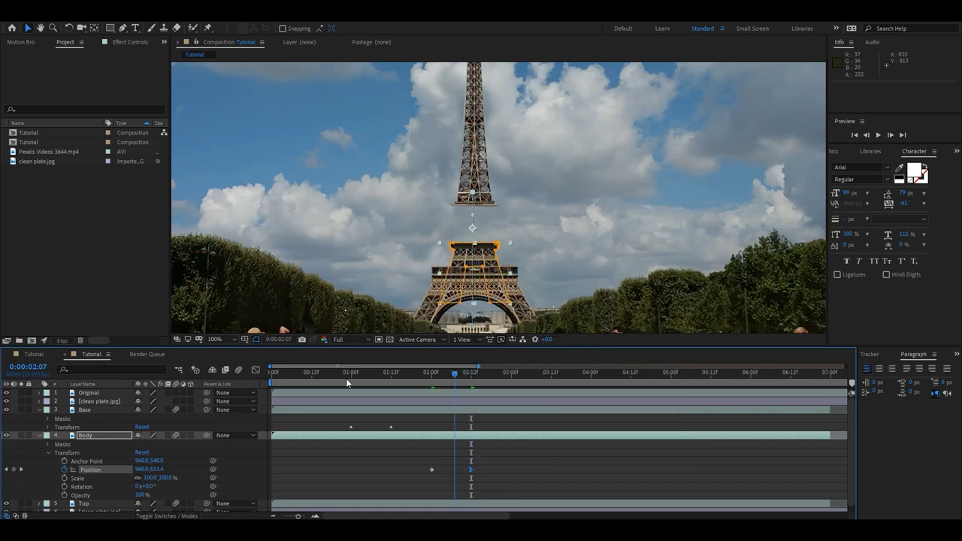
click(298, 374)
key(space)
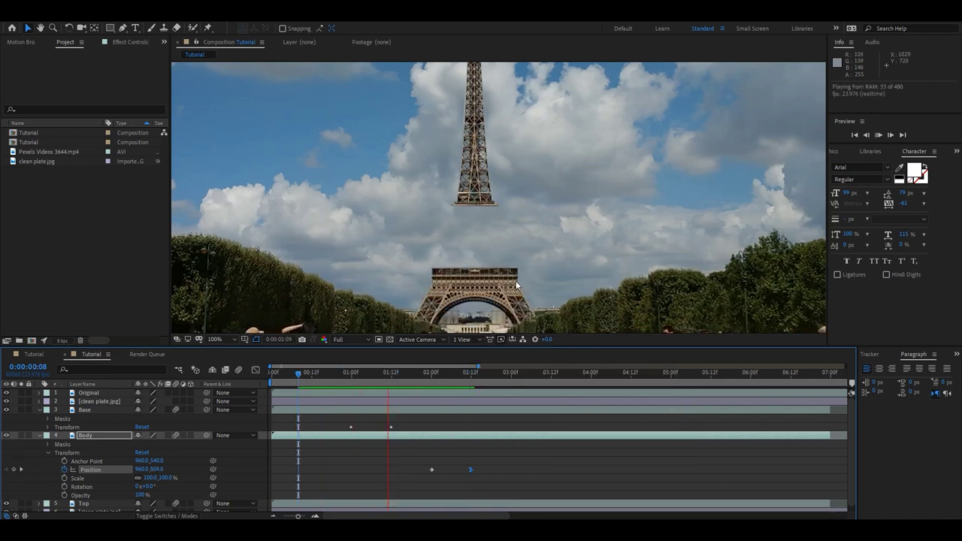
key(space)
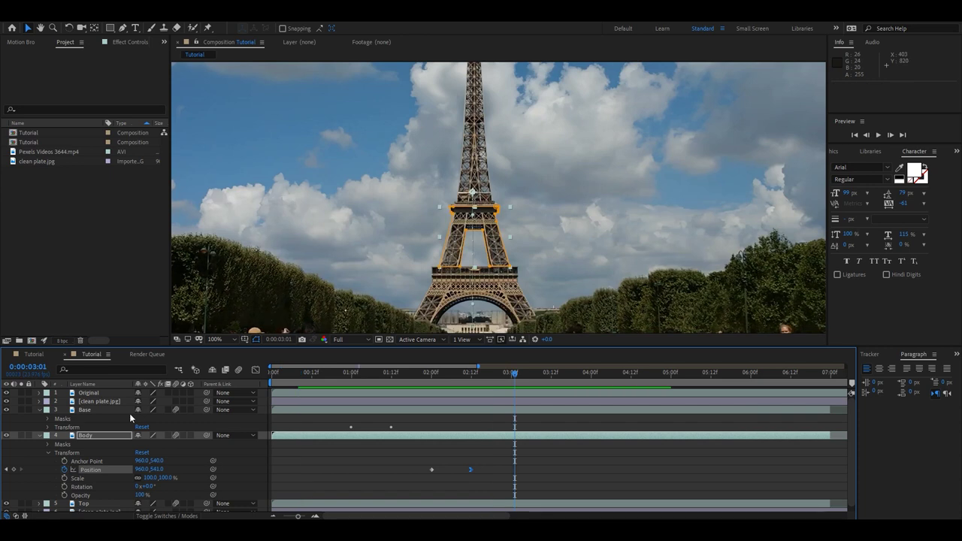
click(39, 410)
click(39, 419)
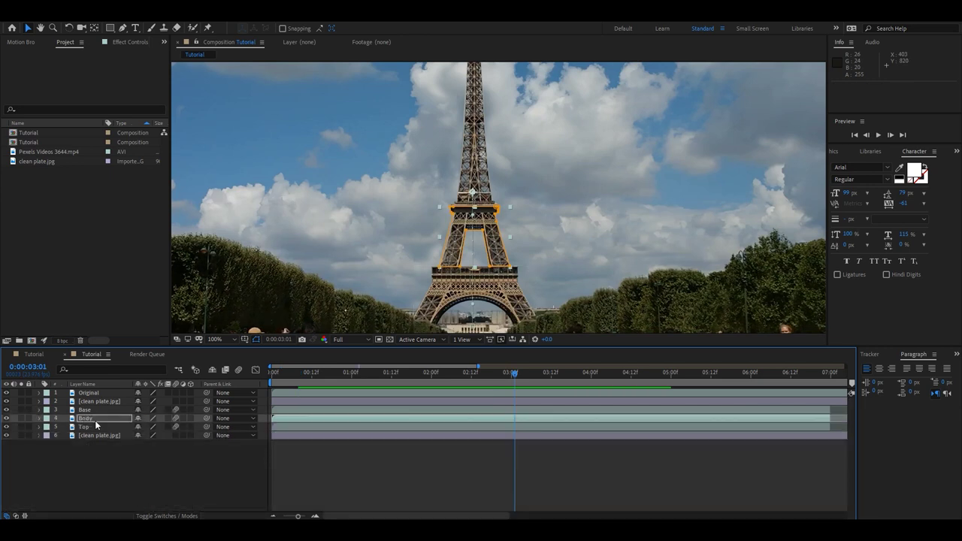
click(96, 428)
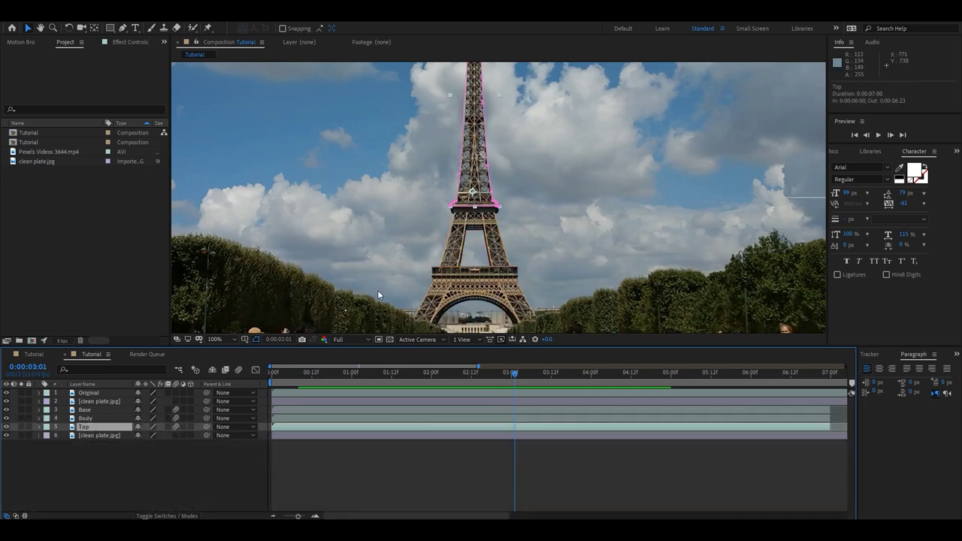
scroll(378, 290, down, 2)
key(space)
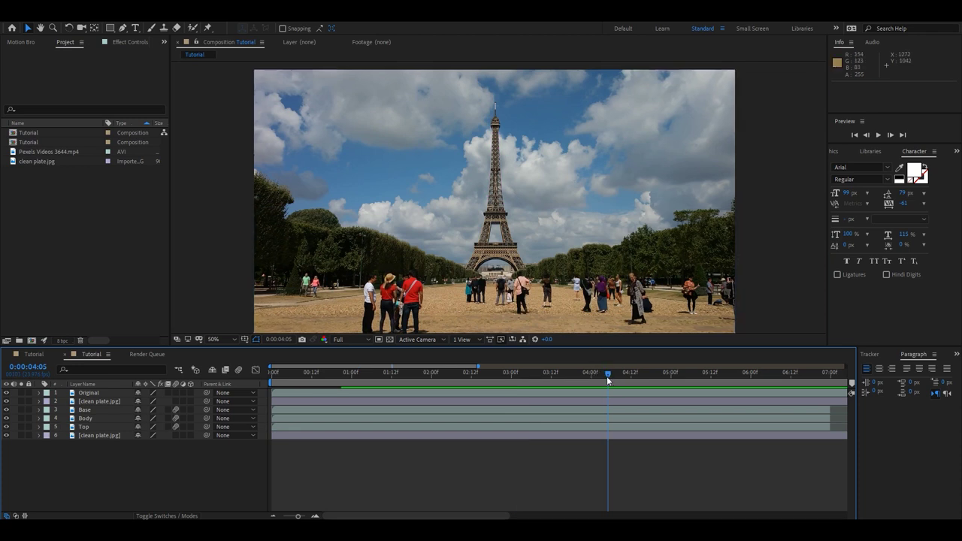
drag(607, 374, 280, 372)
key(space)
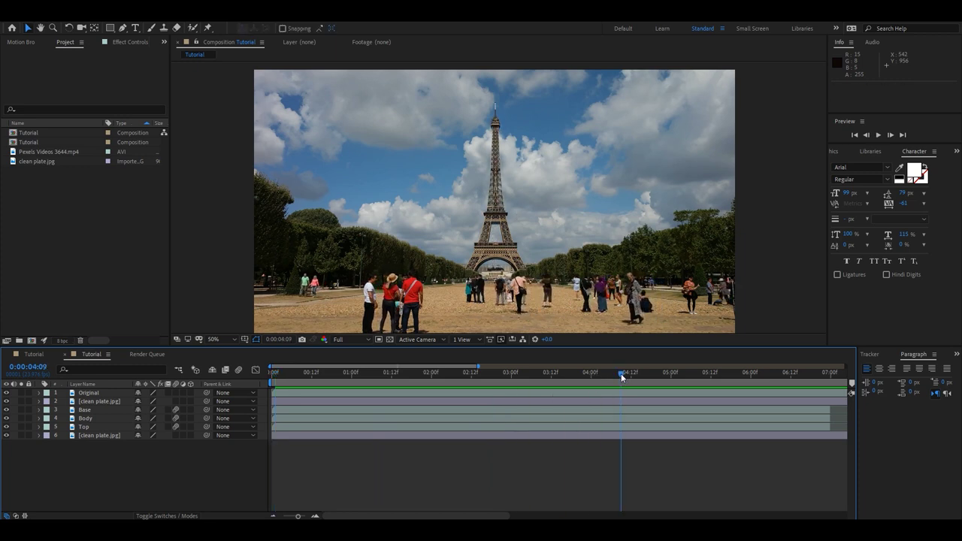
drag(623, 374, 241, 372)
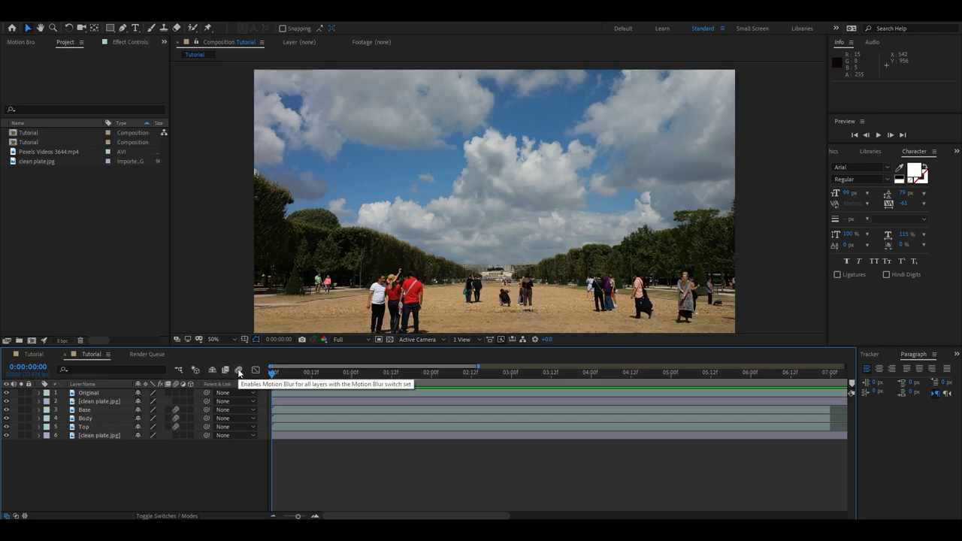
Step: Switch on composition motion blur and preview the sliding tower pieces
click(239, 371)
key(space)
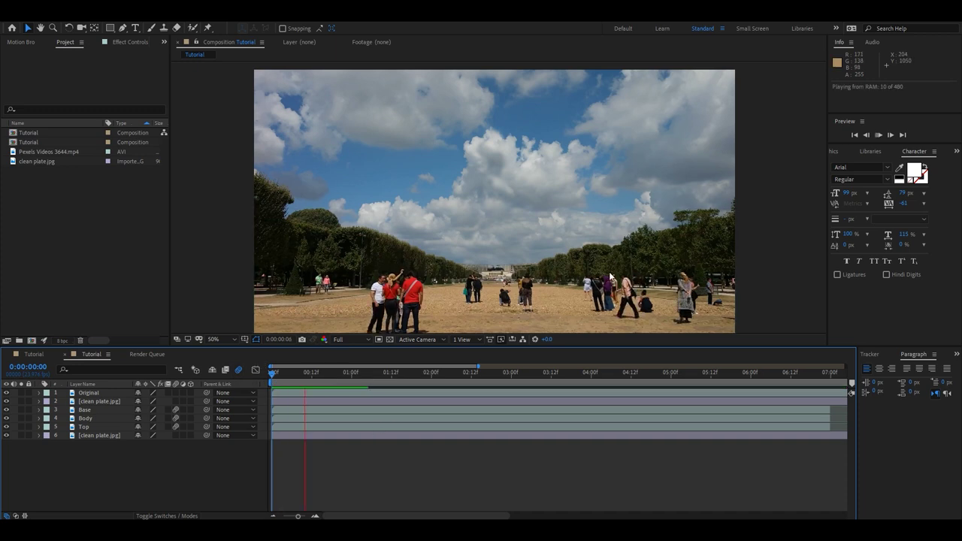